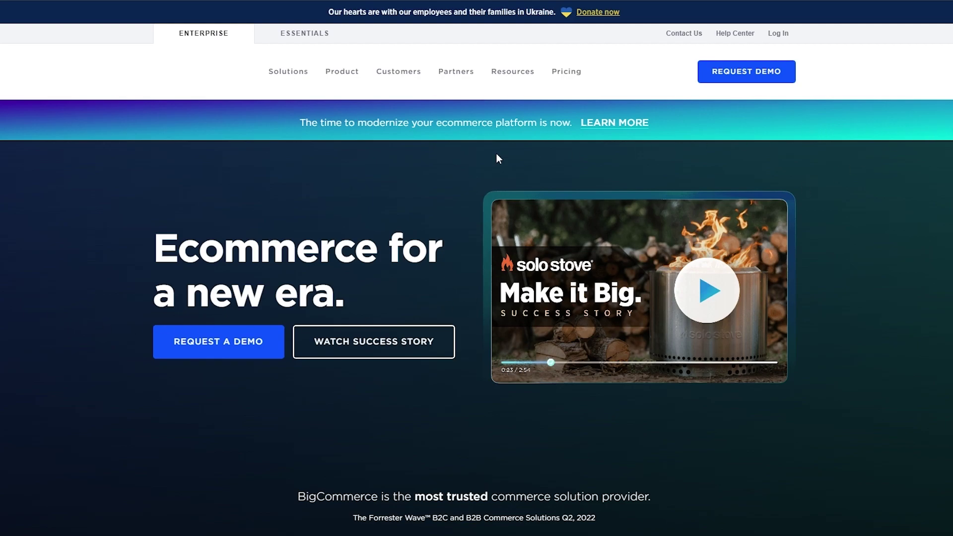
- Open Pricing and show all plans: Standard $29, Plus $79, Pro $299 per month
scroll(95, 183, "down", 3)
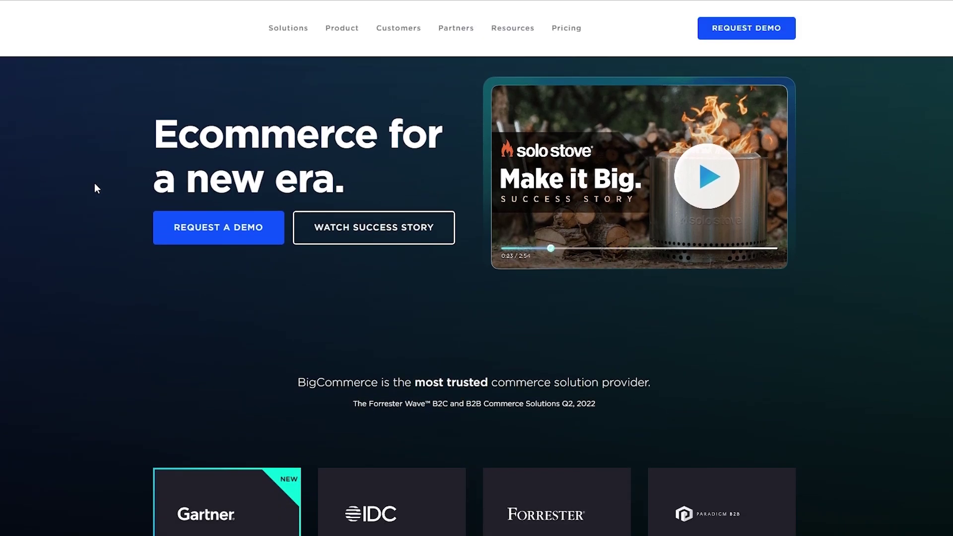
scroll(95, 187, "up", 3)
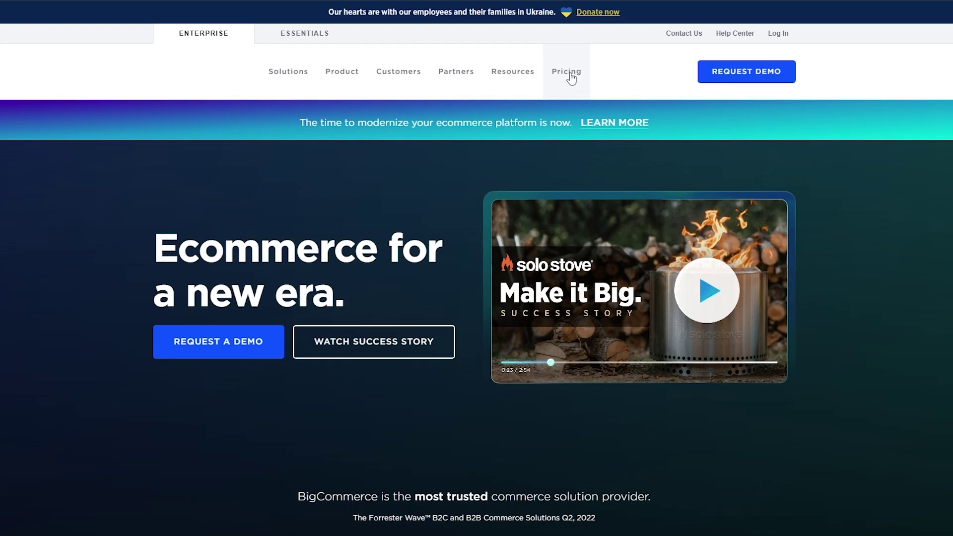
left_click(571, 78)
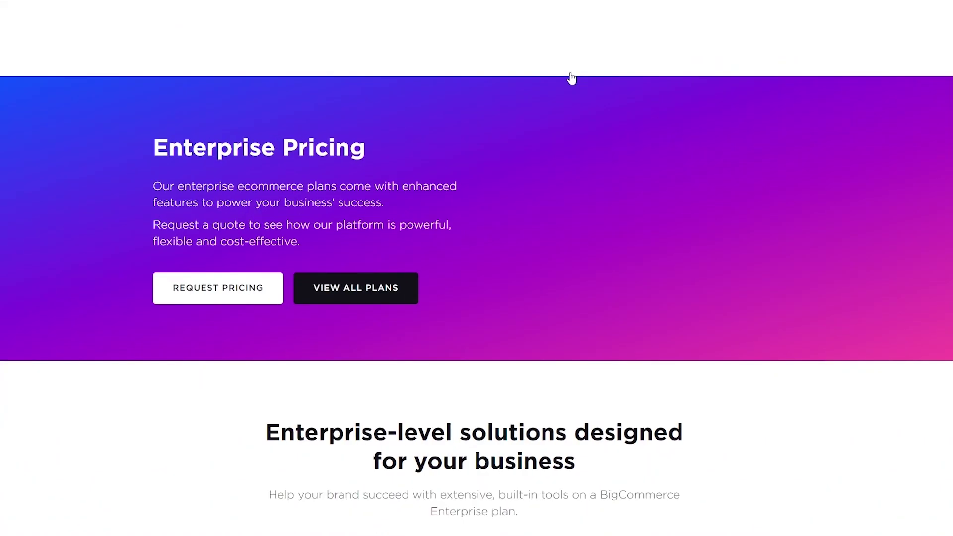
left_click(337, 298)
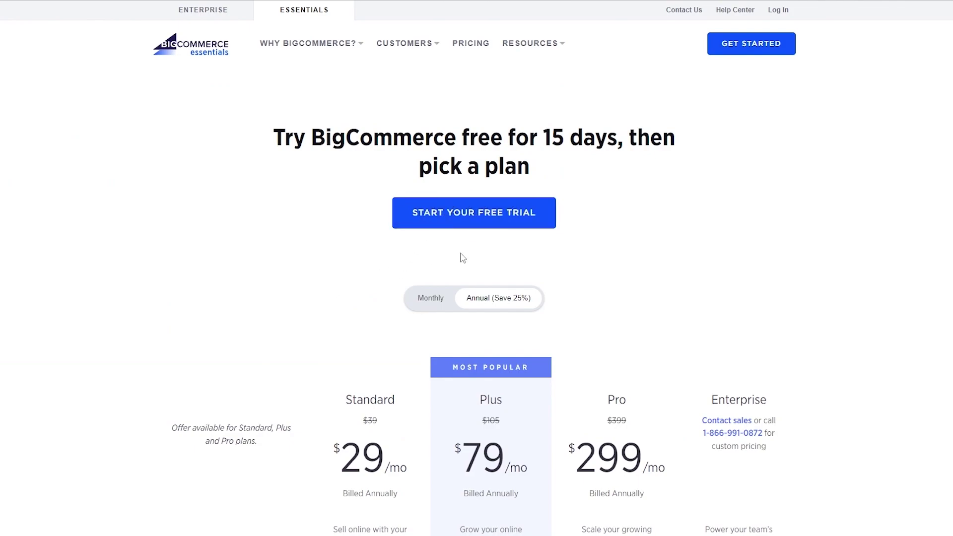
- Scroll through the Essentials plan feature comparison table, then return to the top
scroll(445, 266, "down", 5)
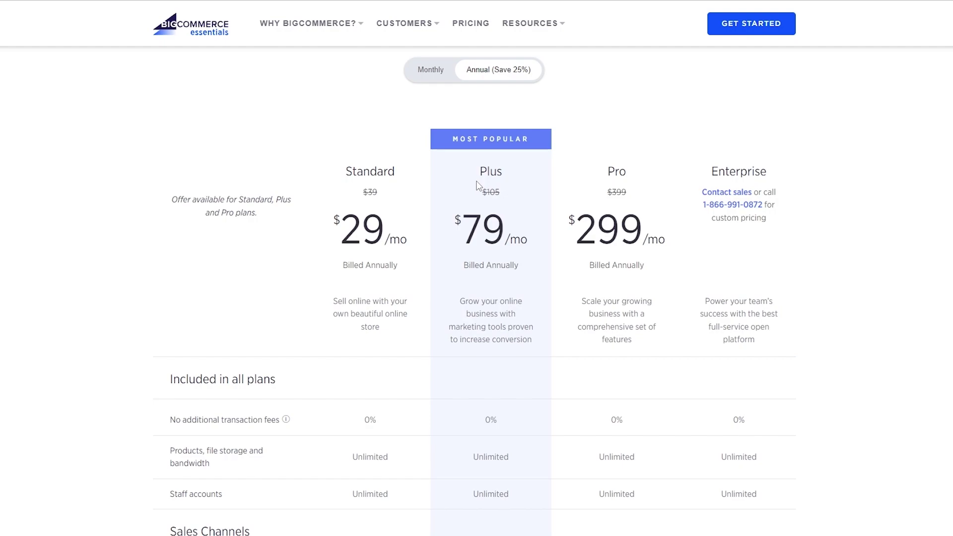
scroll(427, 235, "down", 8)
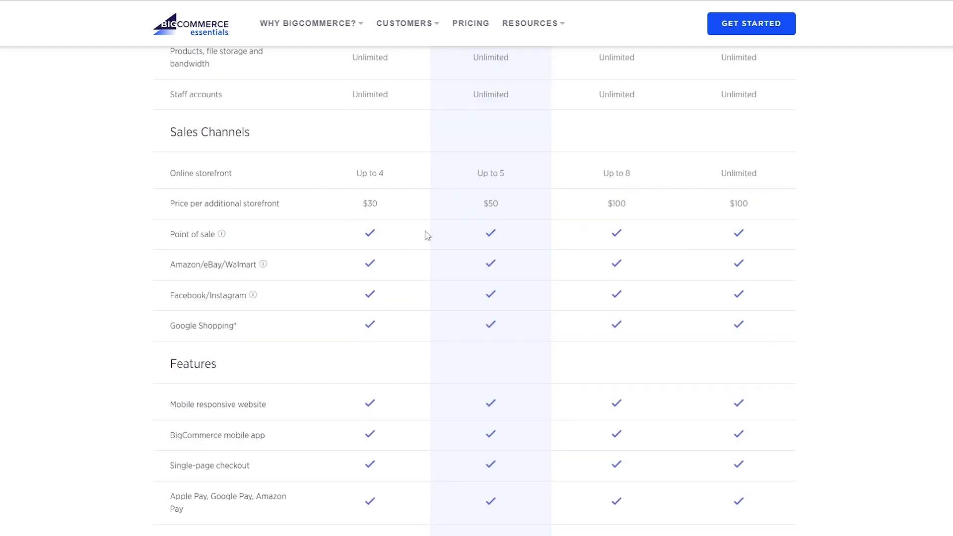
scroll(427, 235, "down", 1)
scroll(426, 237, "up", 1)
scroll(181, 209, "up", 4)
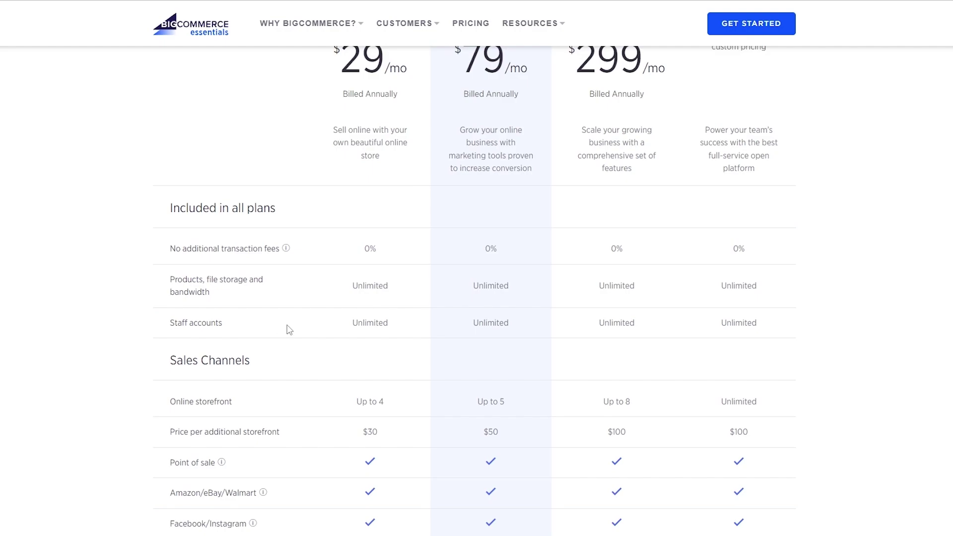
scroll(289, 351, "down", 2)
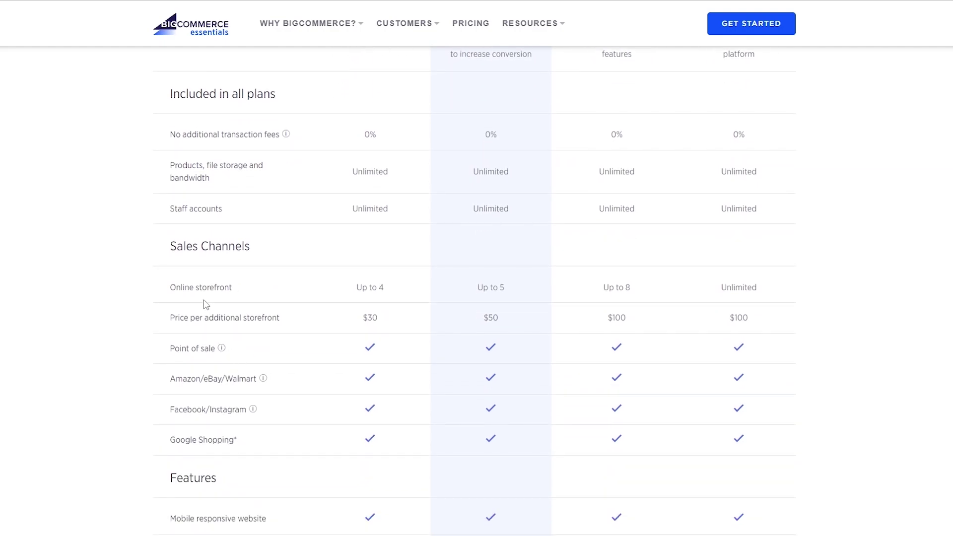
scroll(206, 303, "down", 1)
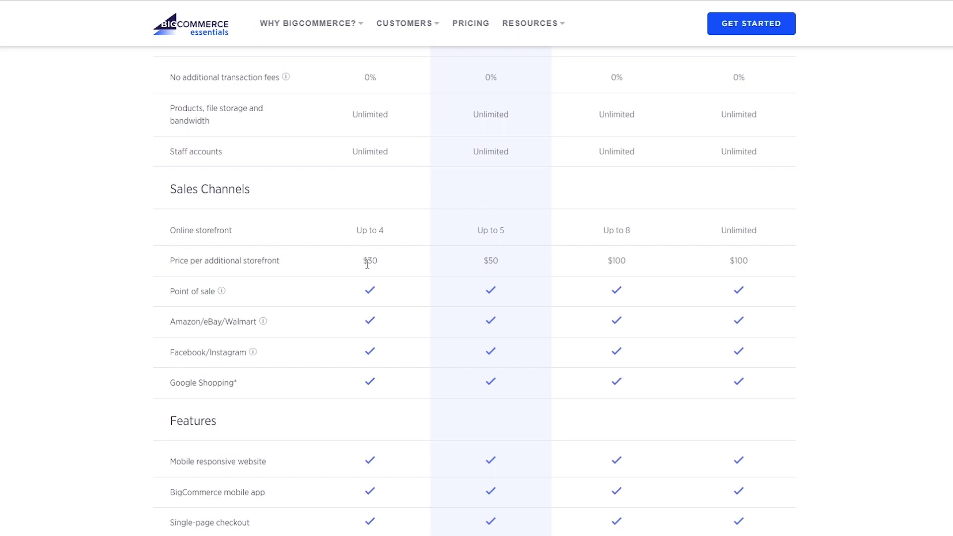
scroll(238, 304, "down", 2)
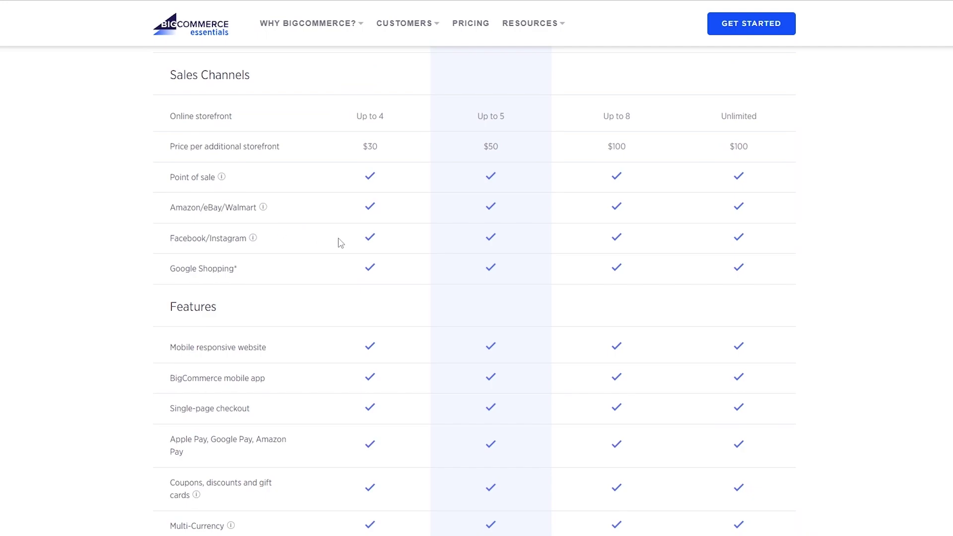
scroll(347, 251, "down", 2)
scroll(334, 194, "down", 2)
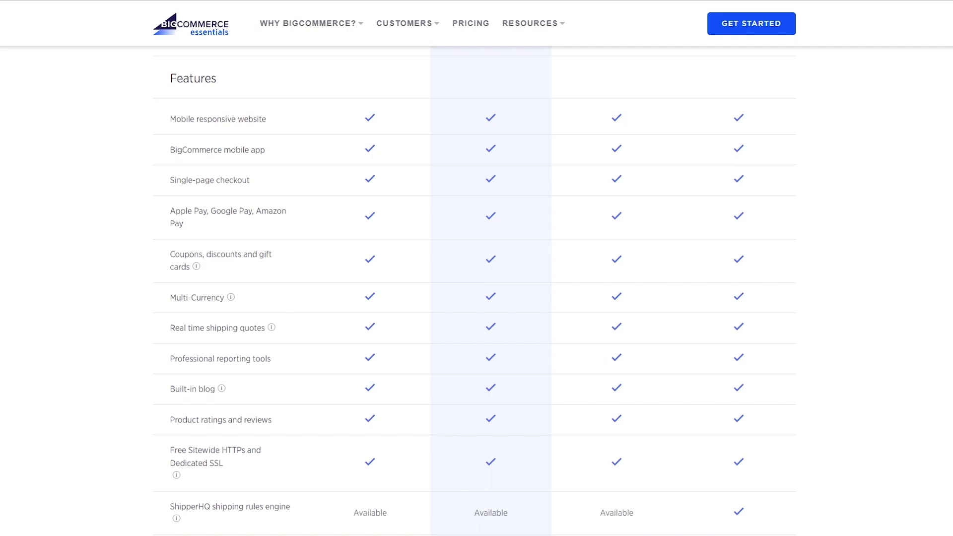
scroll(948, 223, "down", 3)
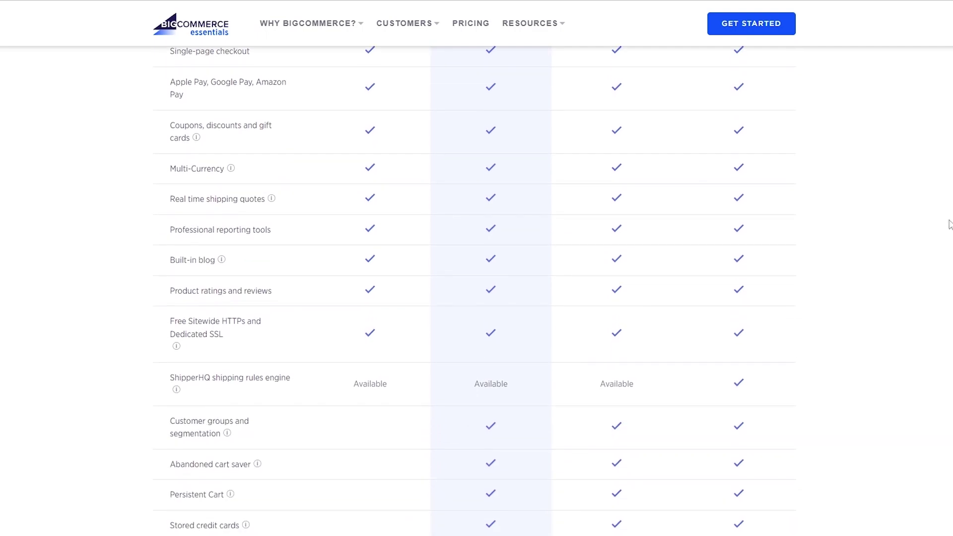
scroll(946, 221, "up", 15)
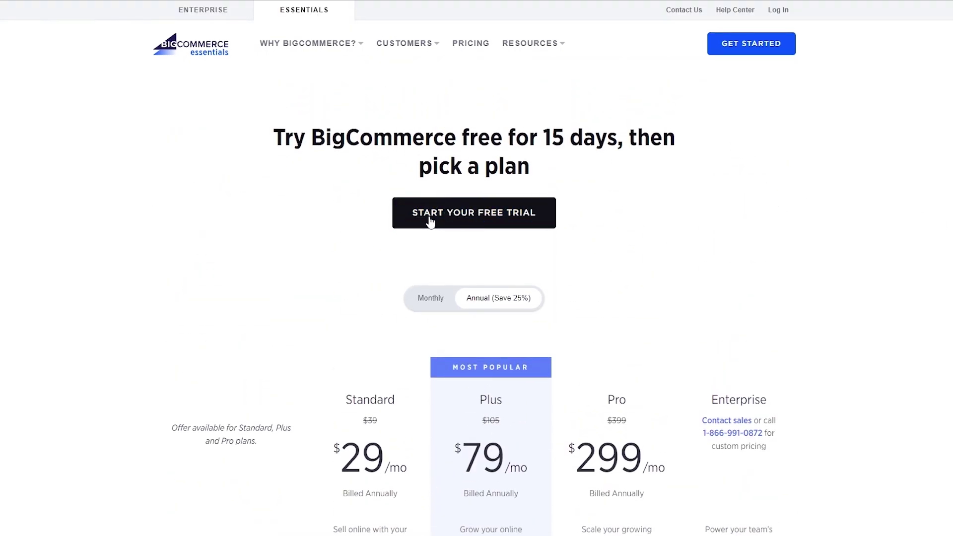
- Sign up for the free trial, create the store, and answer No to having a website
left_click(480, 220)
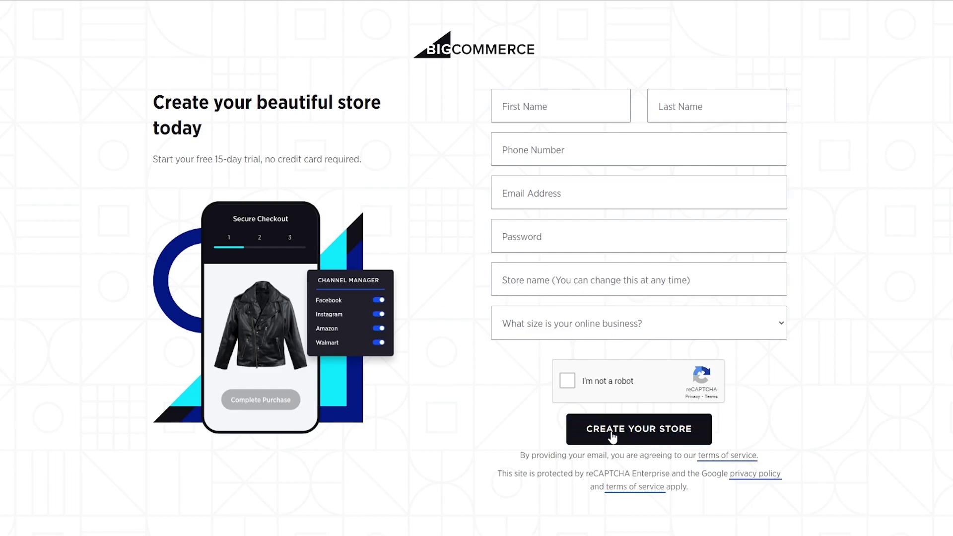
left_click(654, 437)
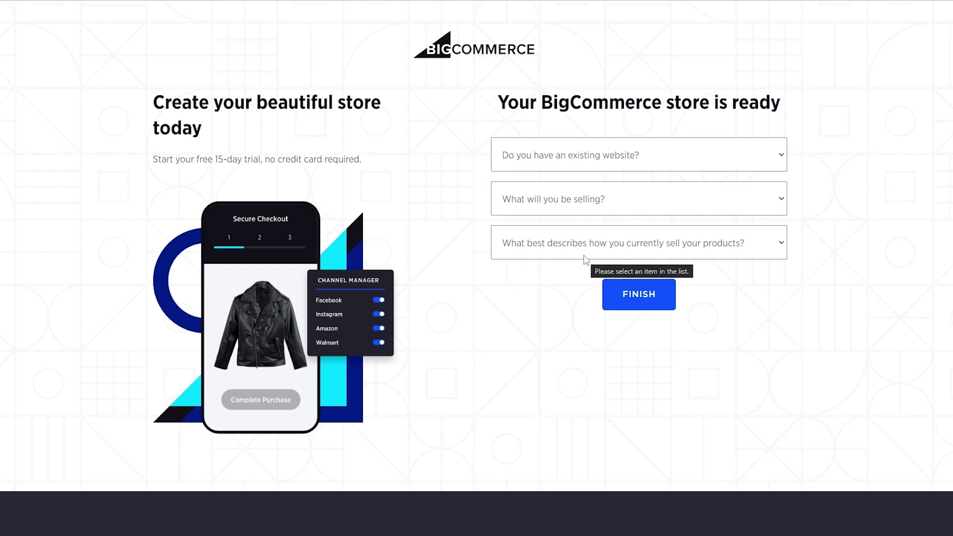
left_click(580, 150)
left_click(533, 199)
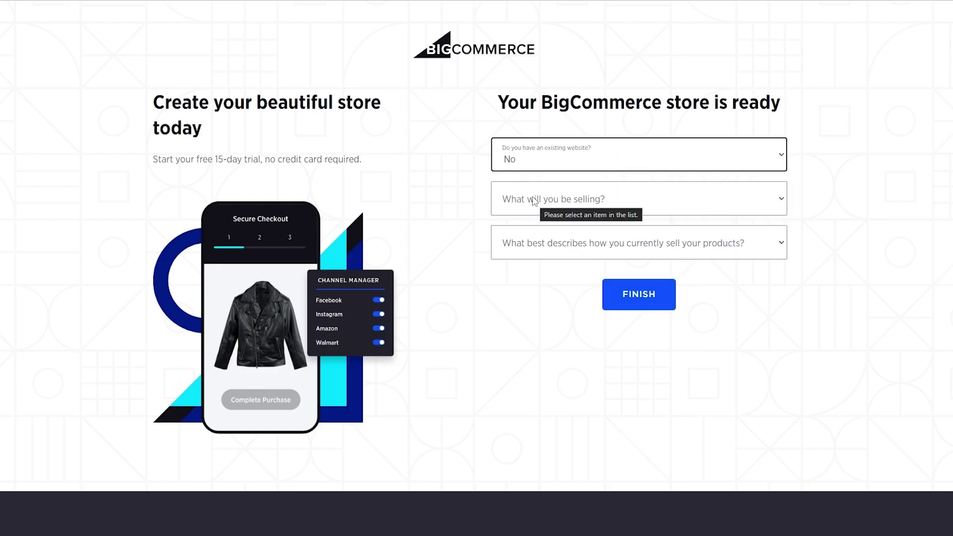
- Choose Apparel & Accessories and 'I'm building a store for a client', then finish setup
left_click(529, 206)
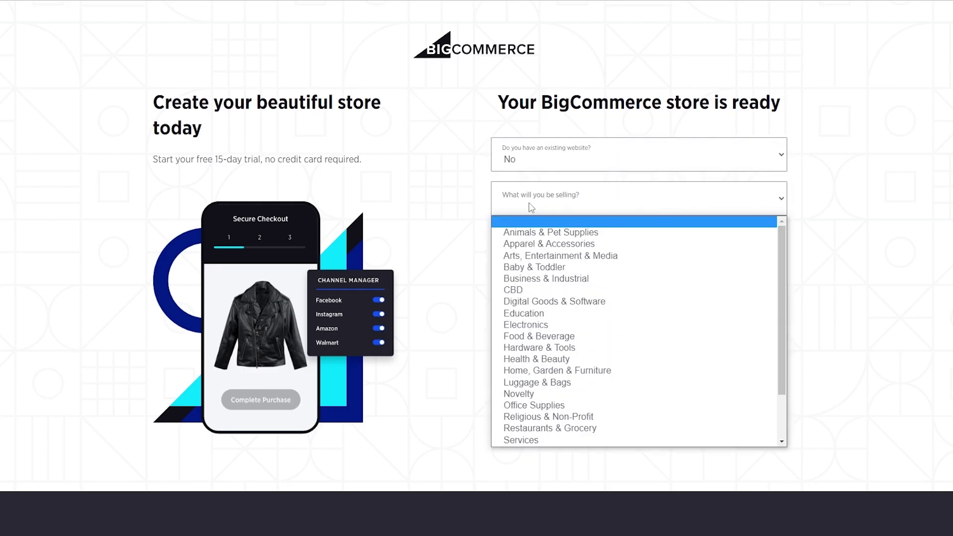
left_click(536, 245)
left_click(526, 246)
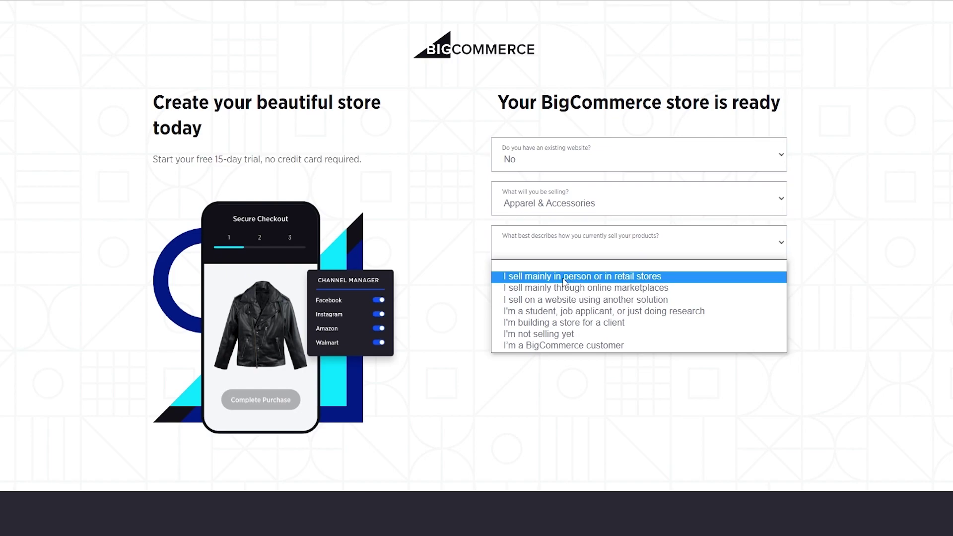
left_click(561, 323)
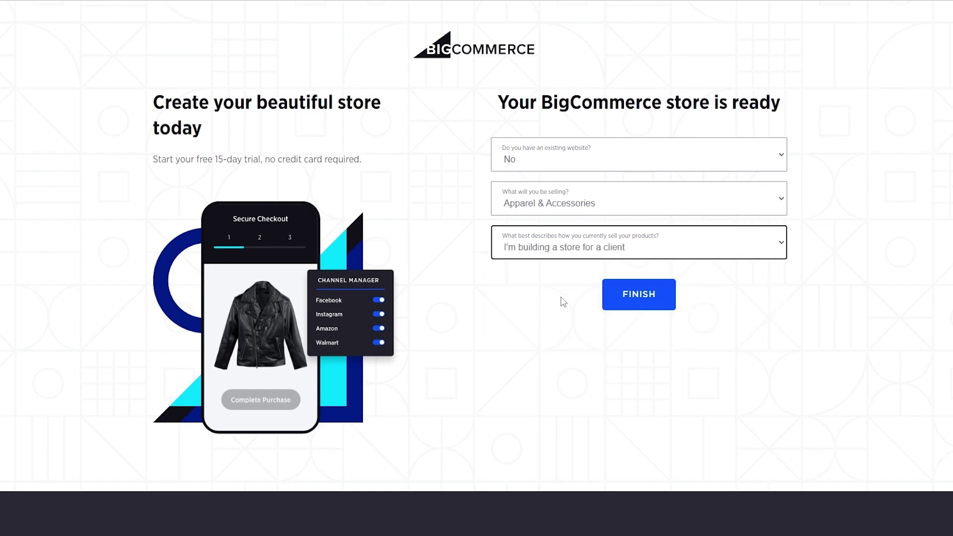
left_click(615, 304)
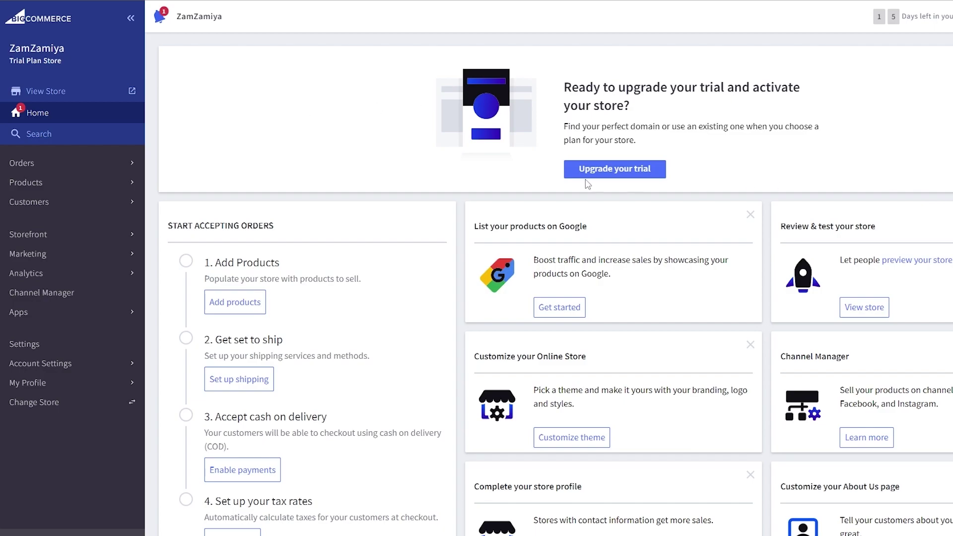
- Review the Home checklist: add products, shipping, cash on delivery and tax rates
scroll(355, 418, "down", 4)
scroll(252, 204, "up", 3)
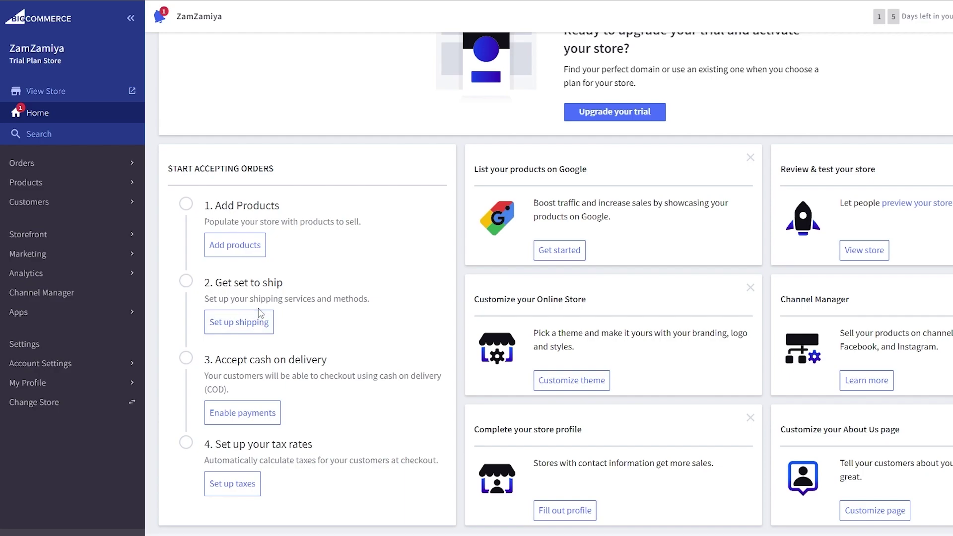
scroll(268, 437, "down", 1)
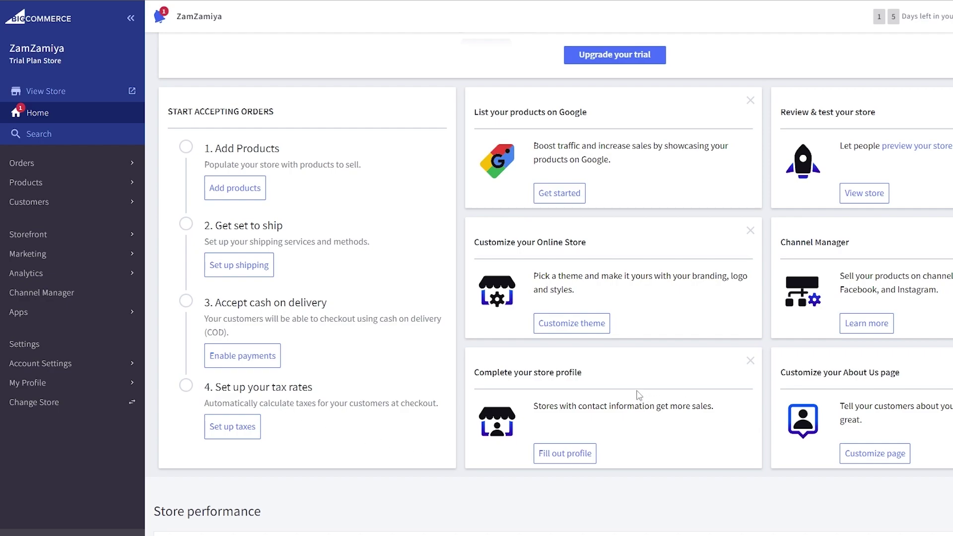
scroll(590, 353, "up", 1)
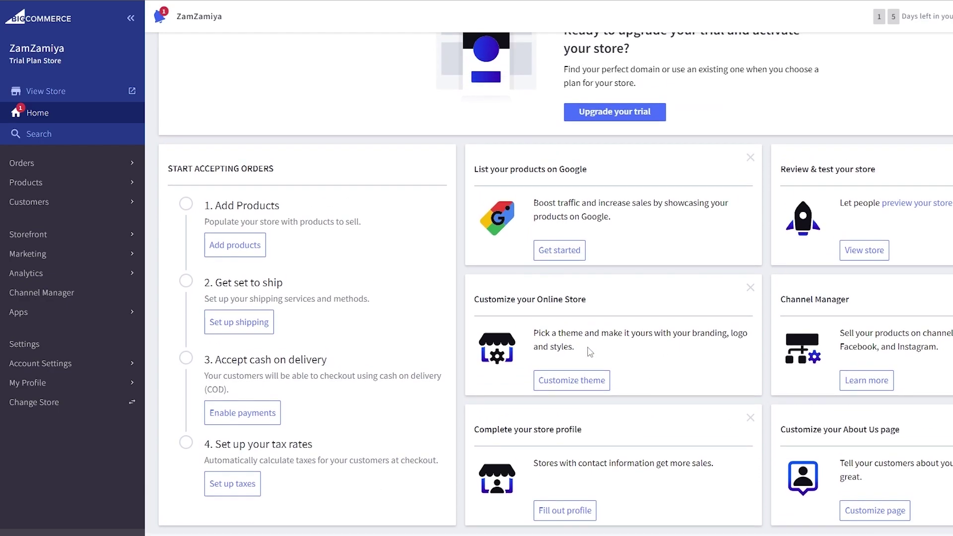
scroll(589, 353, "up", 1)
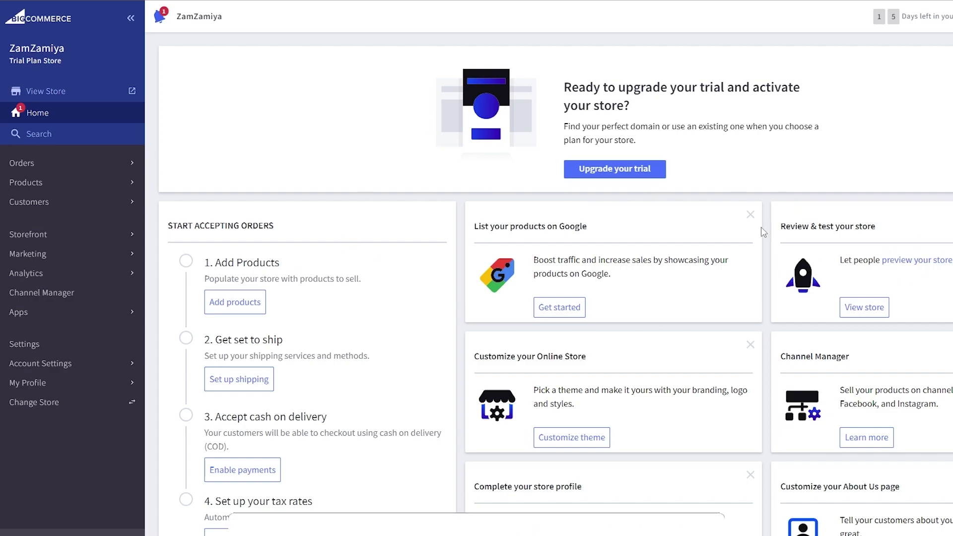
- Go from the store's Apps section to the BigCommerce App Marketplace
left_click(54, 318)
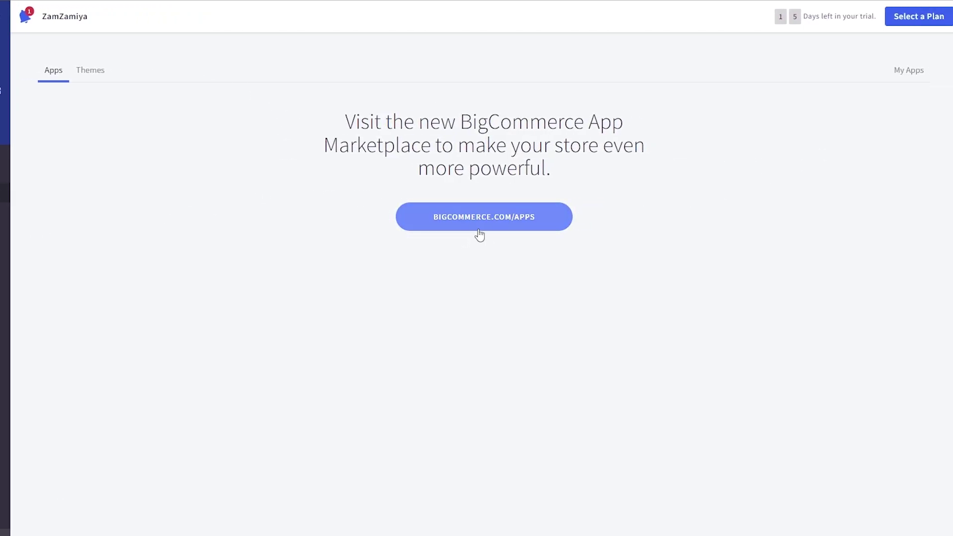
left_click(479, 231)
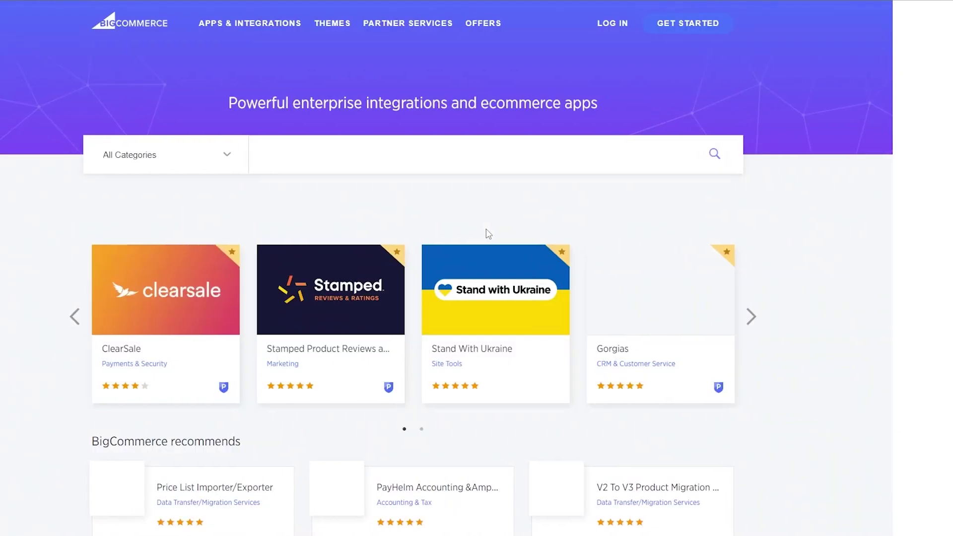
scroll(477, 268, "down", 10)
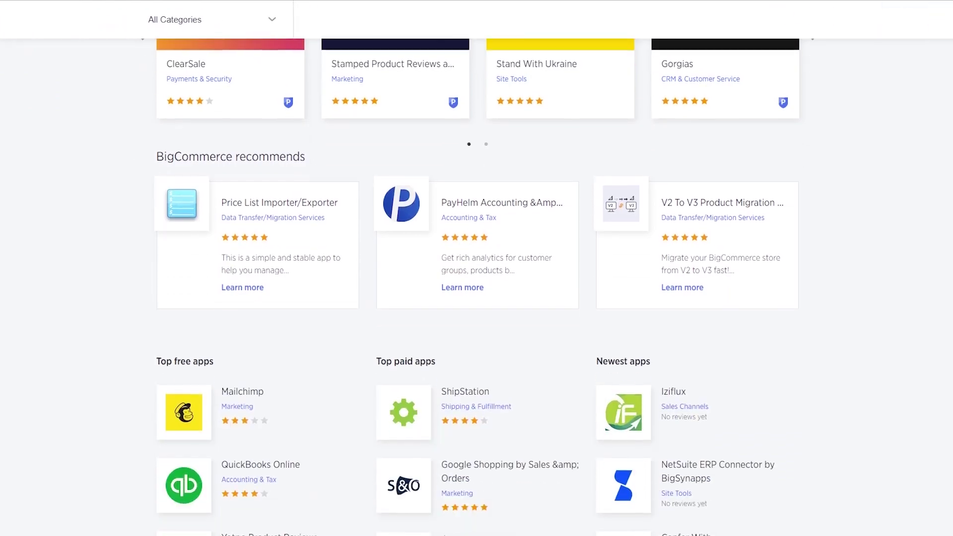
scroll(207, 188, "up", 10)
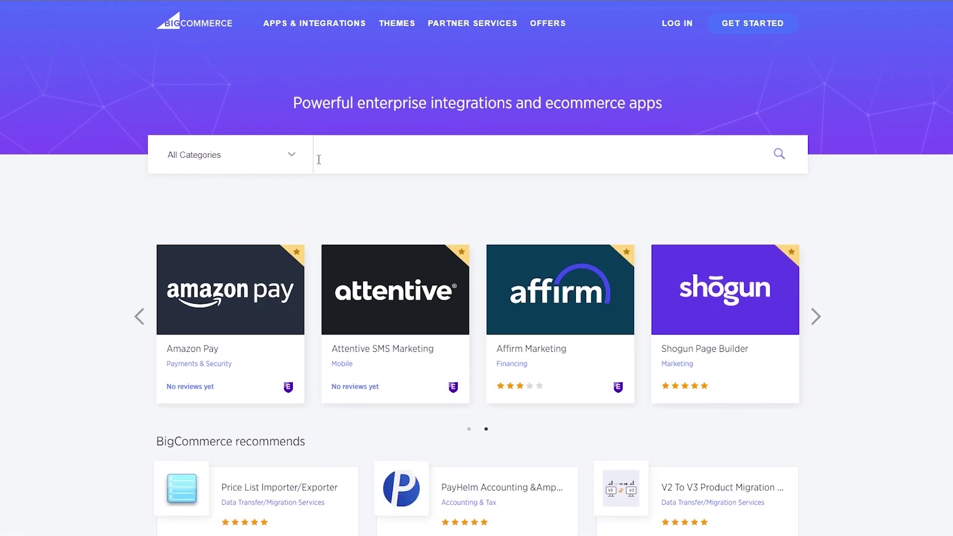
- Browse the app categories, then search the marketplace for 'drop' and scroll the results
left_click(274, 158)
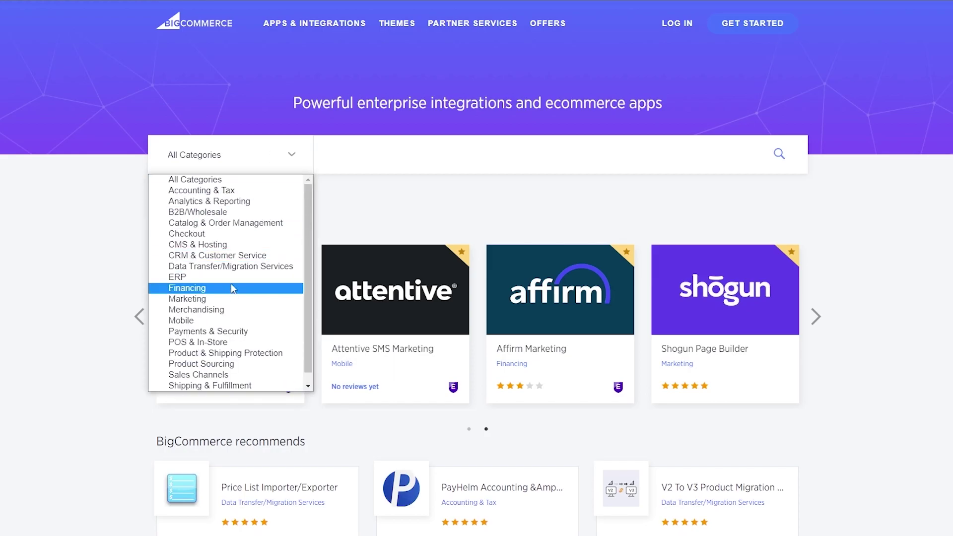
scroll(232, 285, "down", 1)
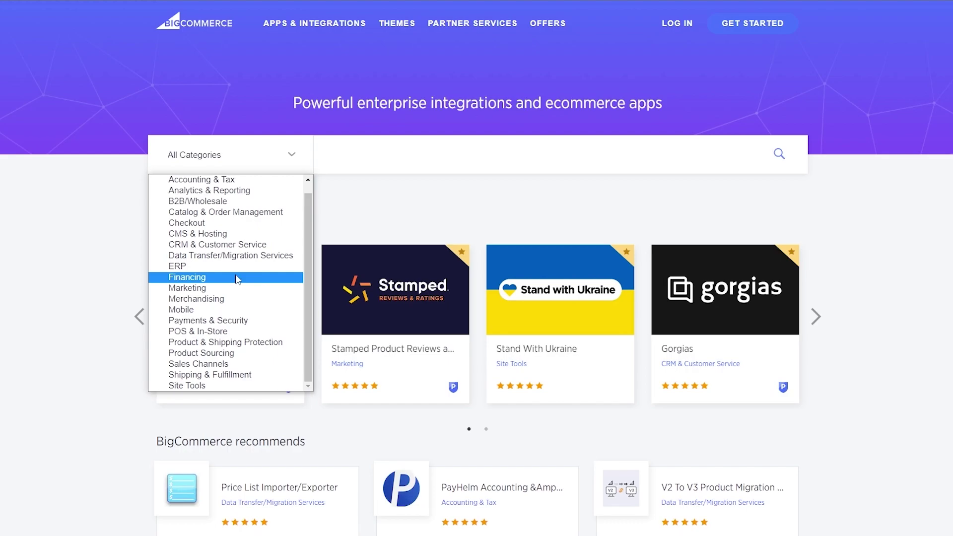
scroll(268, 335, "up", 1)
scroll(245, 263, "down", 1)
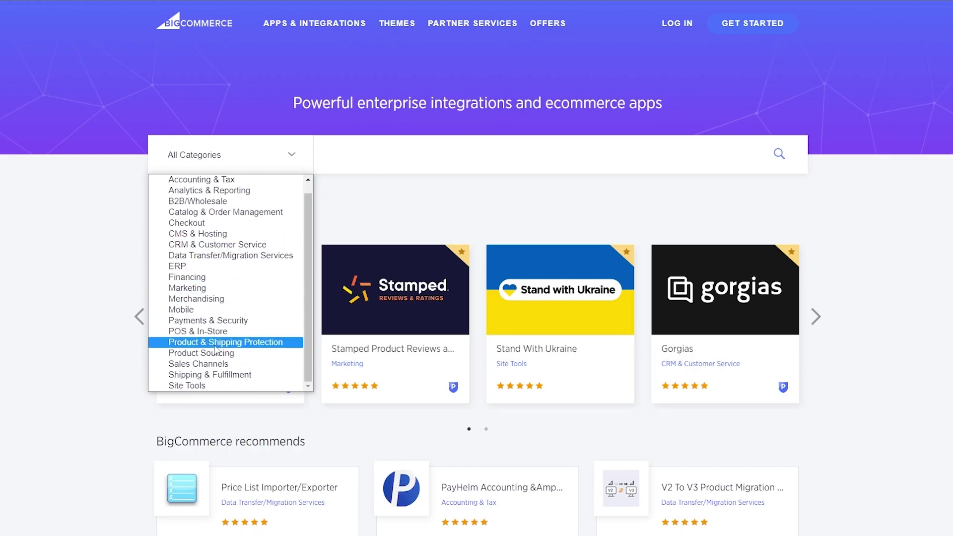
left_click(360, 162)
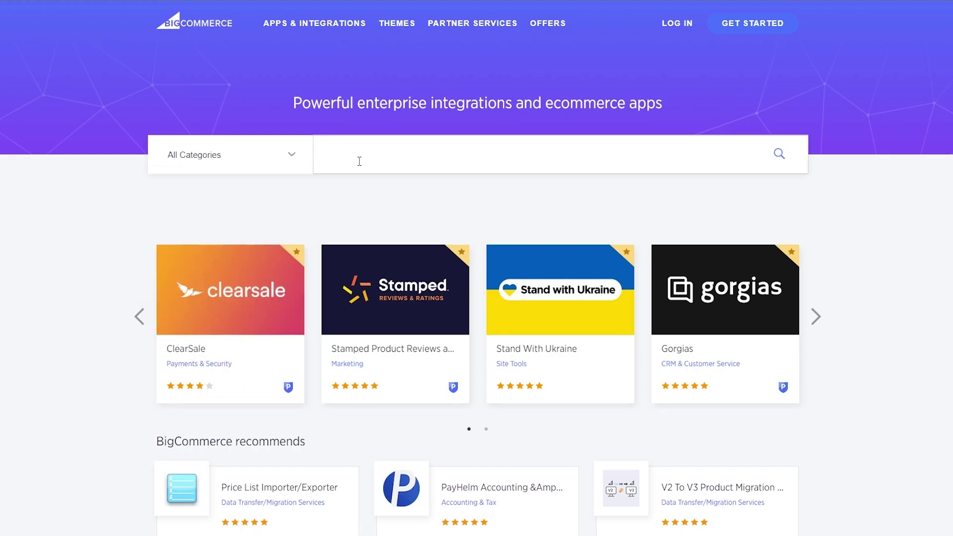
type("drop")
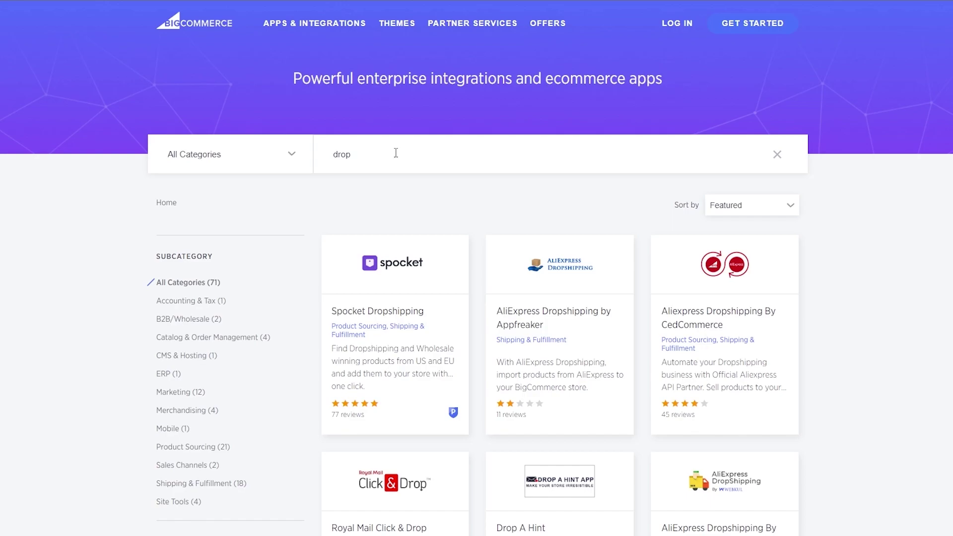
scroll(396, 153, "down", 1)
scroll(552, 385, "down", 2)
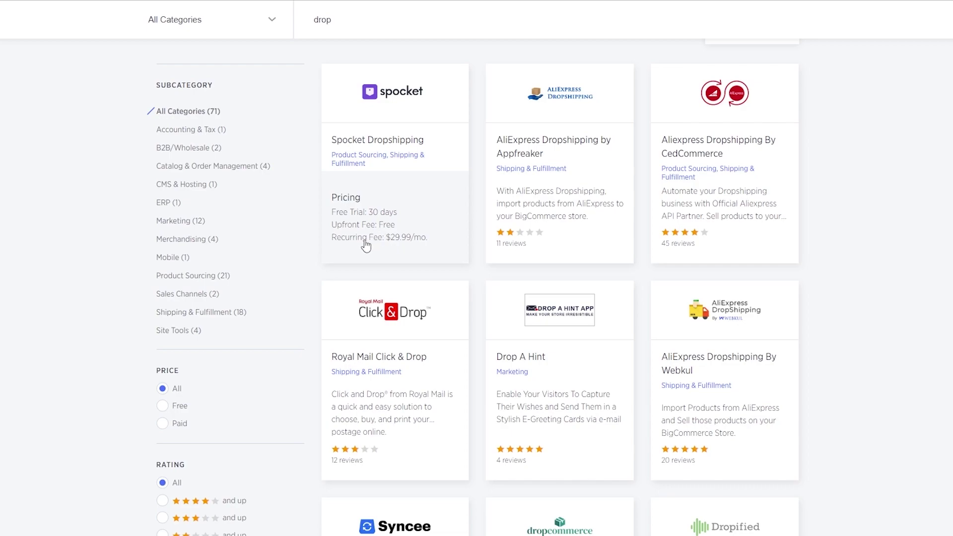
scroll(366, 245, "up", 4)
- Extend the search with 'shipping', then get and install the Spocket Dropshipping app
type("shipping")
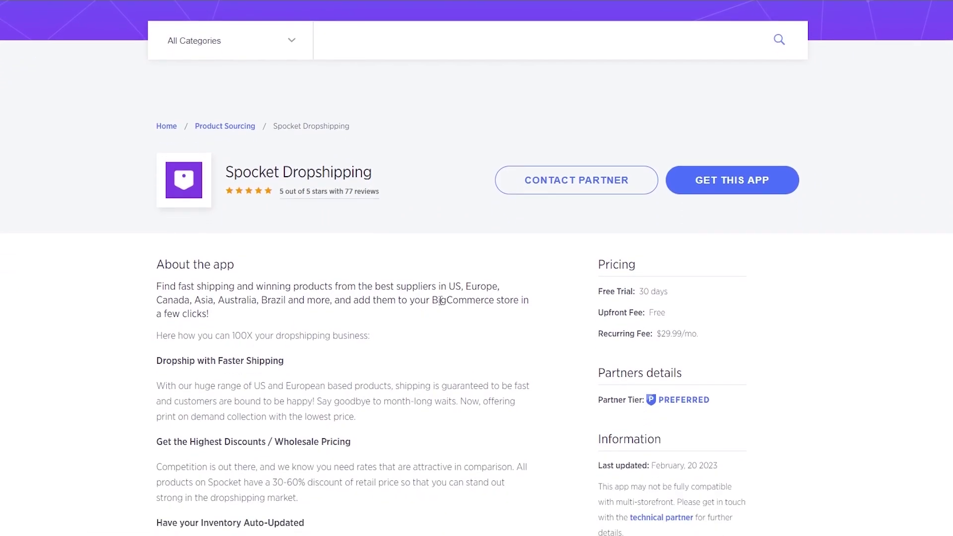
left_click(748, 184)
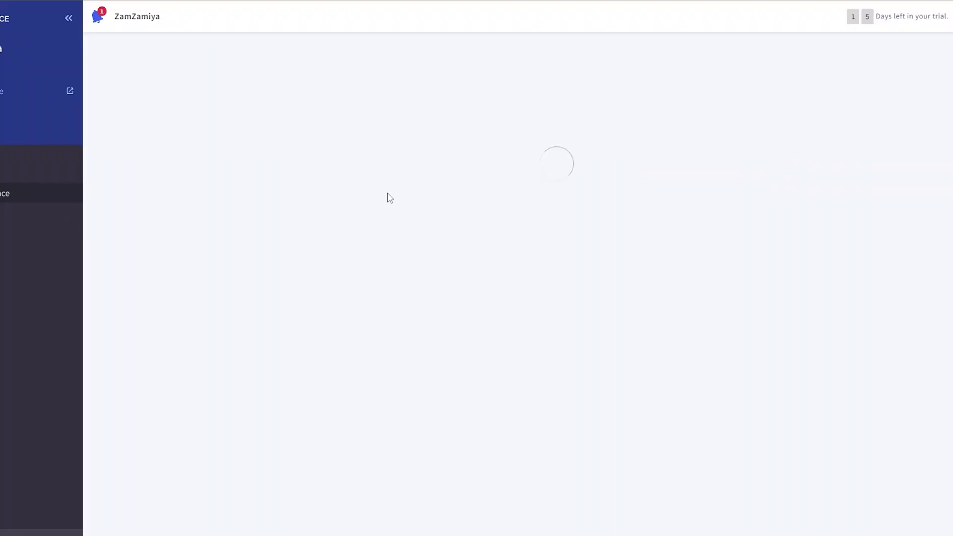
left_click(328, 195)
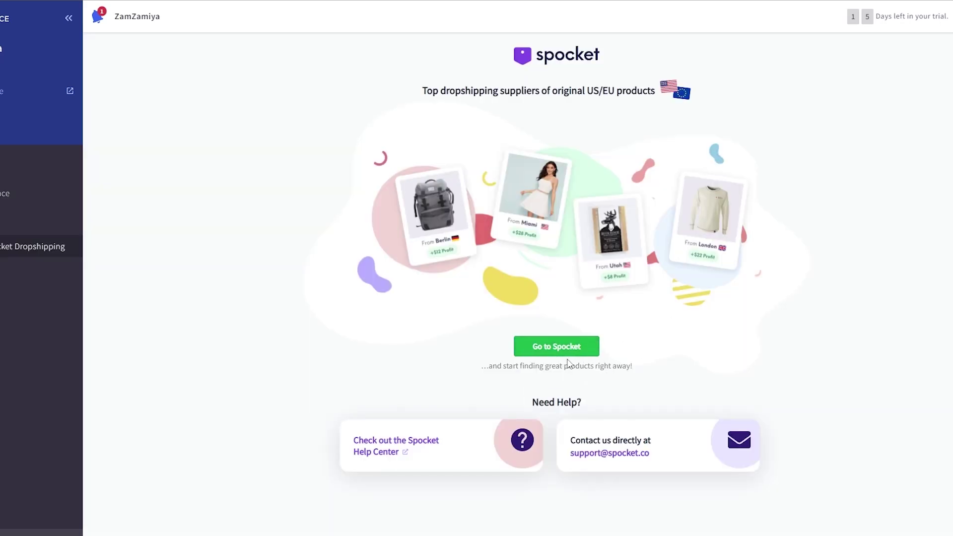
- Open Spocket's US/EU product catalog and scroll through the product grid
left_click(573, 356)
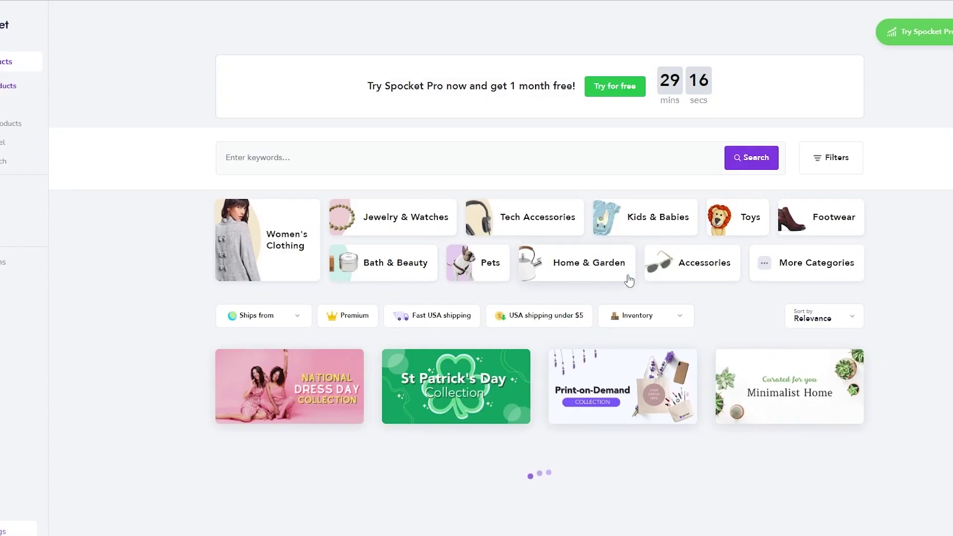
scroll(555, 281, "down", 12)
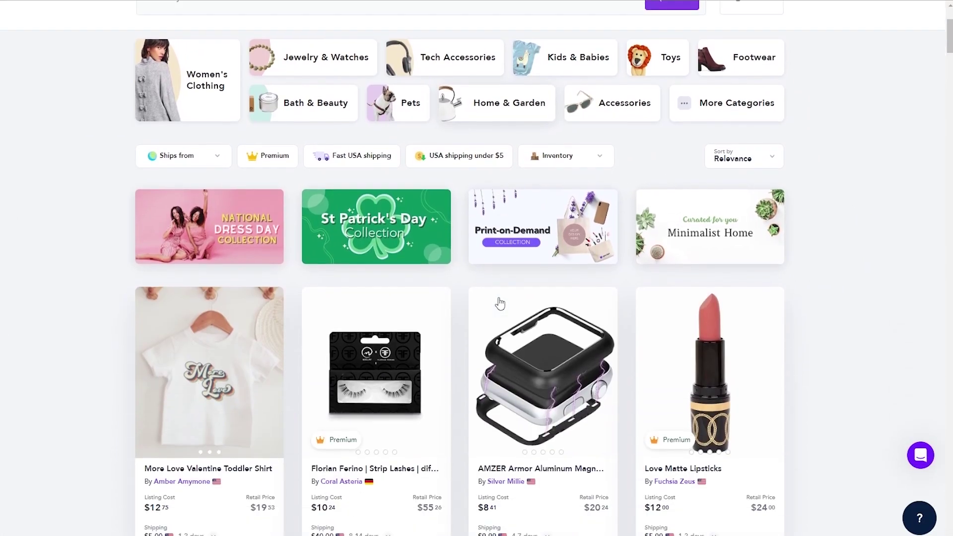
scroll(885, 362, "down", 13)
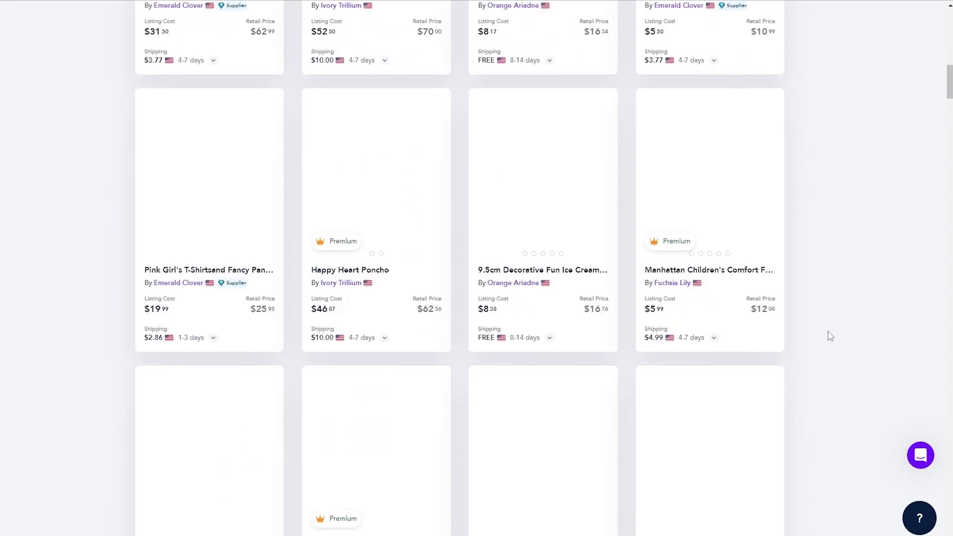
scroll(826, 331, "up", 14)
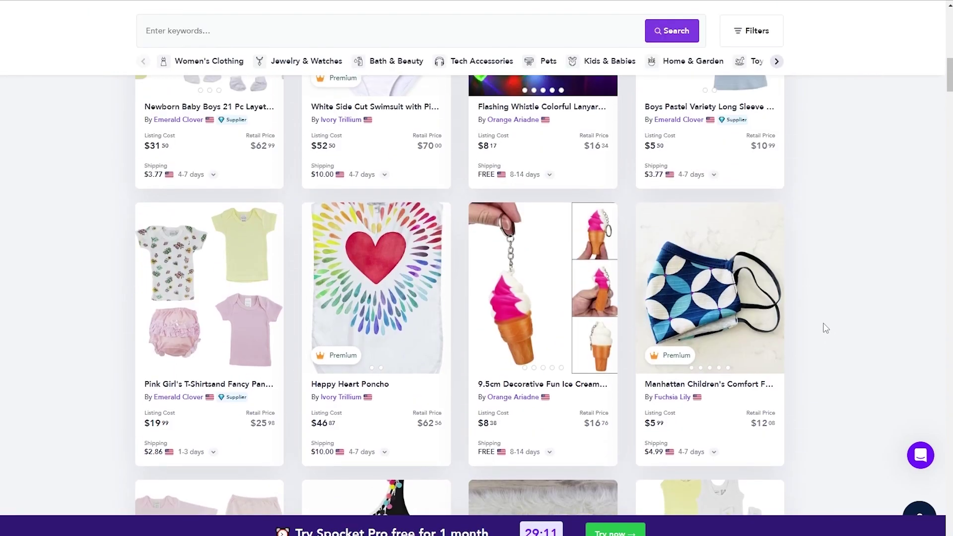
scroll(824, 330, "up", 2)
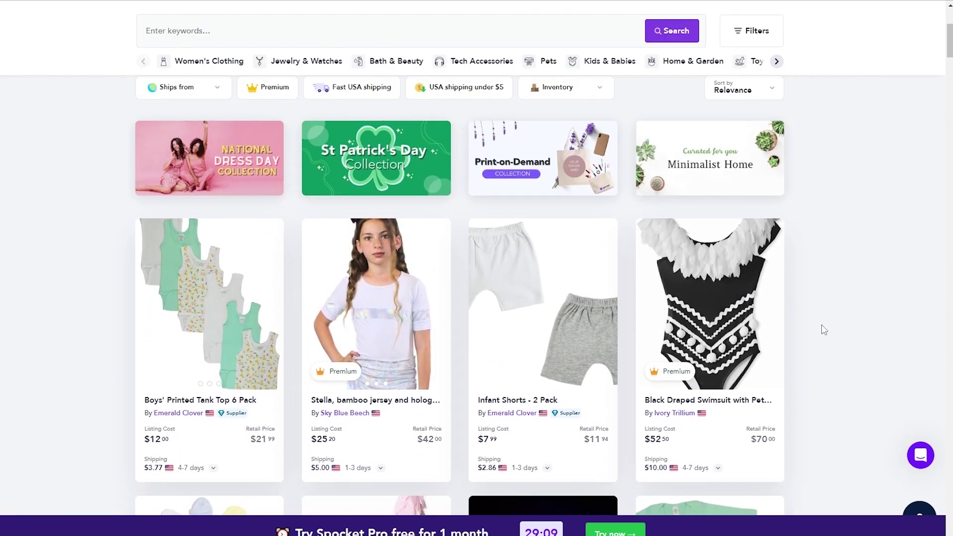
scroll(824, 329, "up", 5)
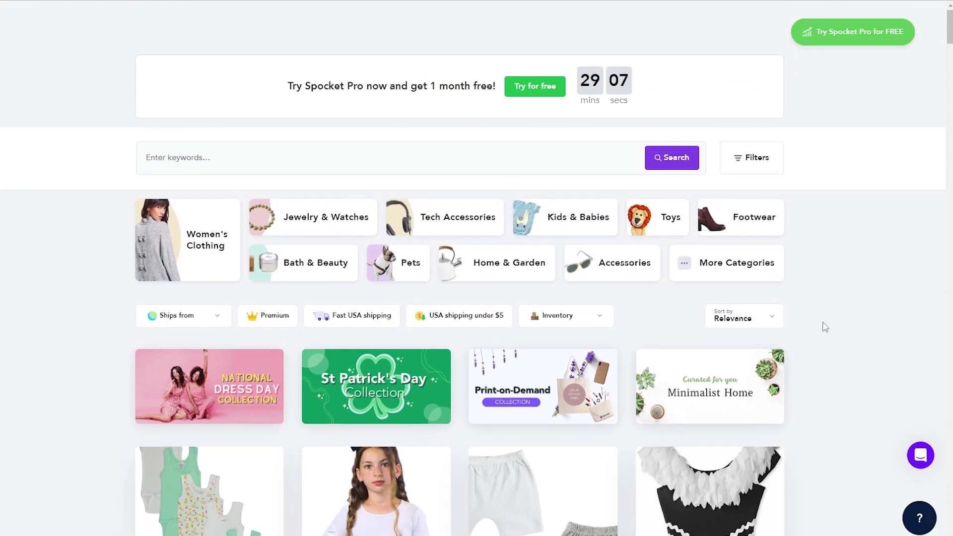
scroll(824, 330, "down", 2)
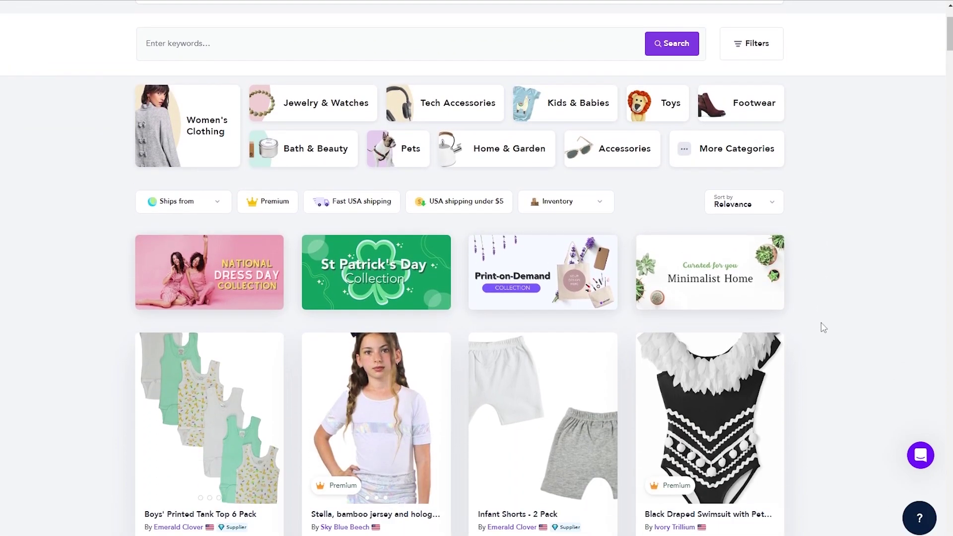
scroll(777, 311, "down", 4)
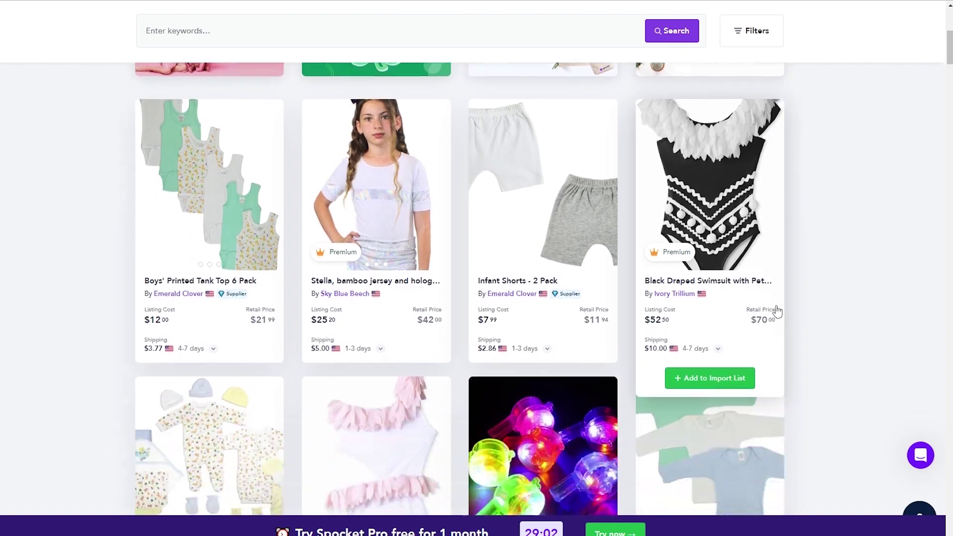
scroll(778, 311, "down", 13)
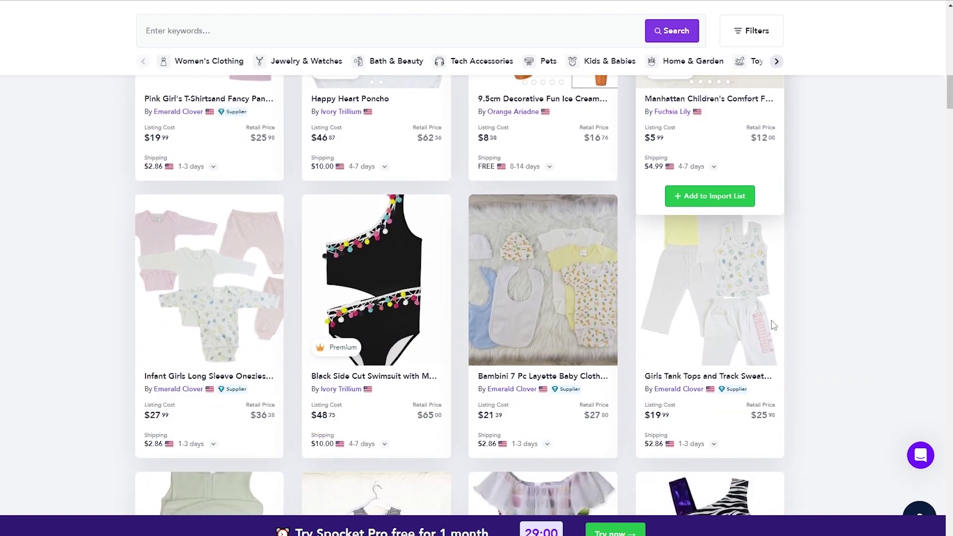
scroll(774, 325, "down", 3)
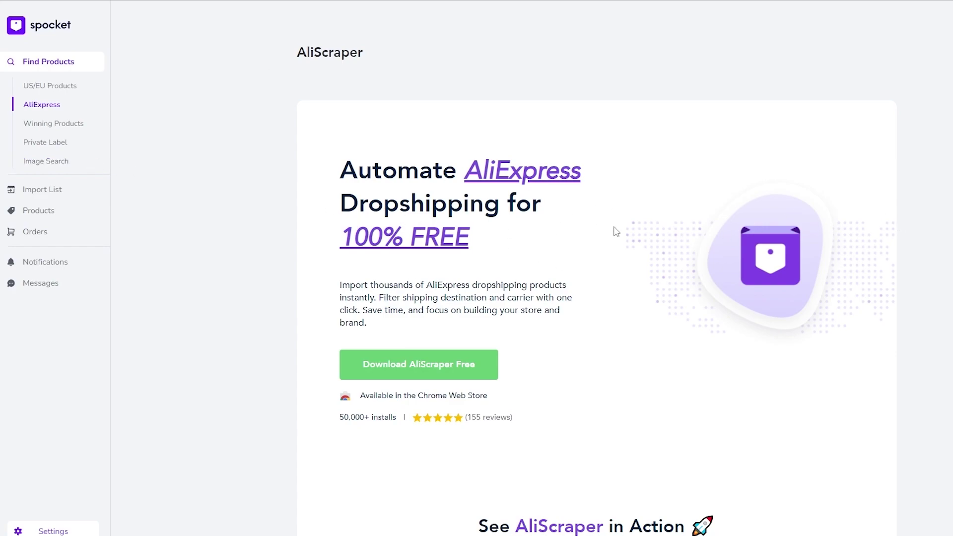
scroll(754, 243, "down", 2)
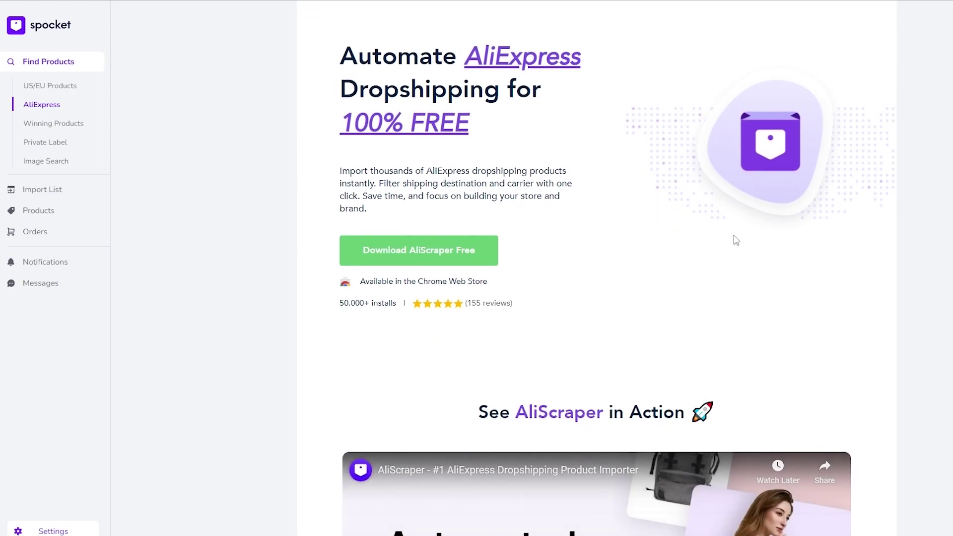
scroll(733, 239, "down", 5)
scroll(717, 241, "up", 5)
scroll(715, 240, "up", 1)
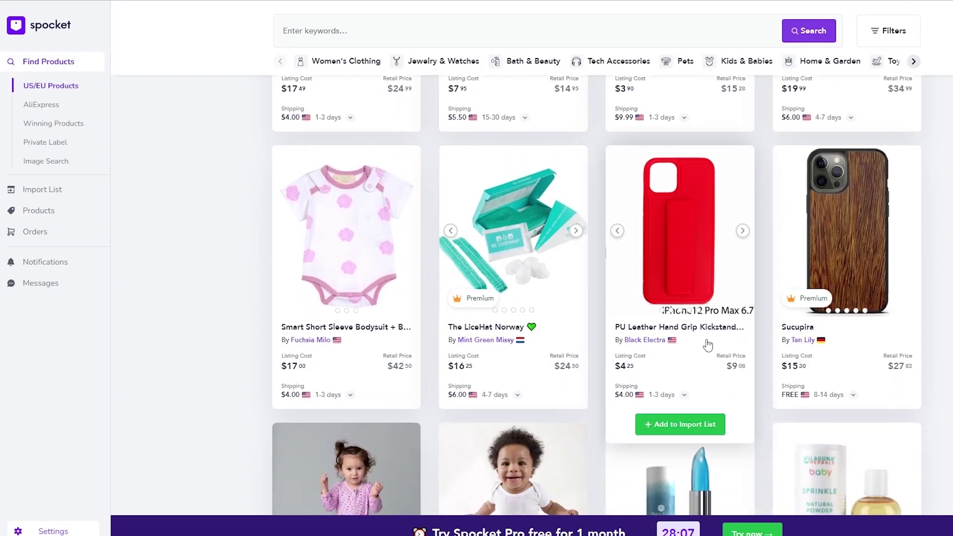
- Add the red PU Leather Hand Grip Kickstand iPhone 12 Pro case to the import list
left_click(682, 425)
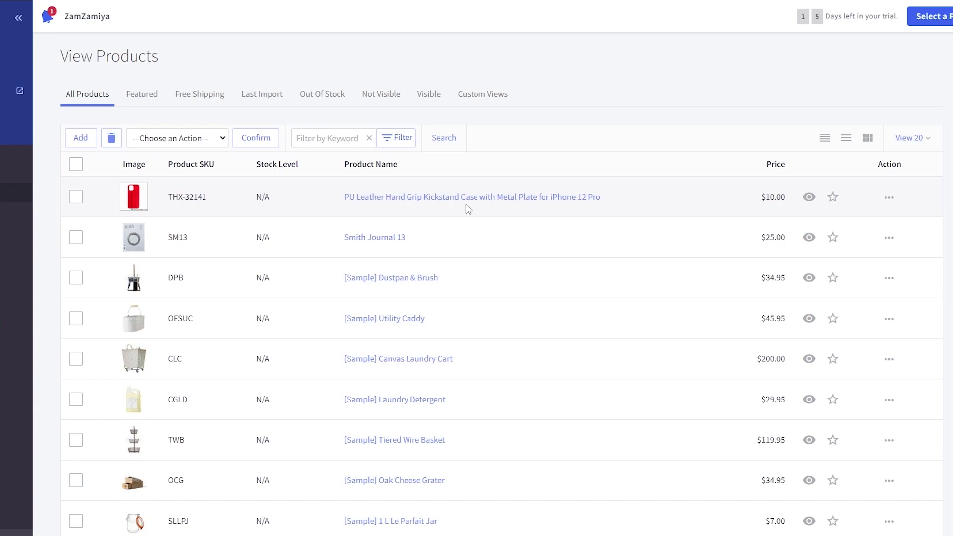
- Open the Add Product form and scroll through Shipping Details, Purchasability, Gift Wrapping and SEO
left_click(81, 138)
scroll(313, 257, "down", 4)
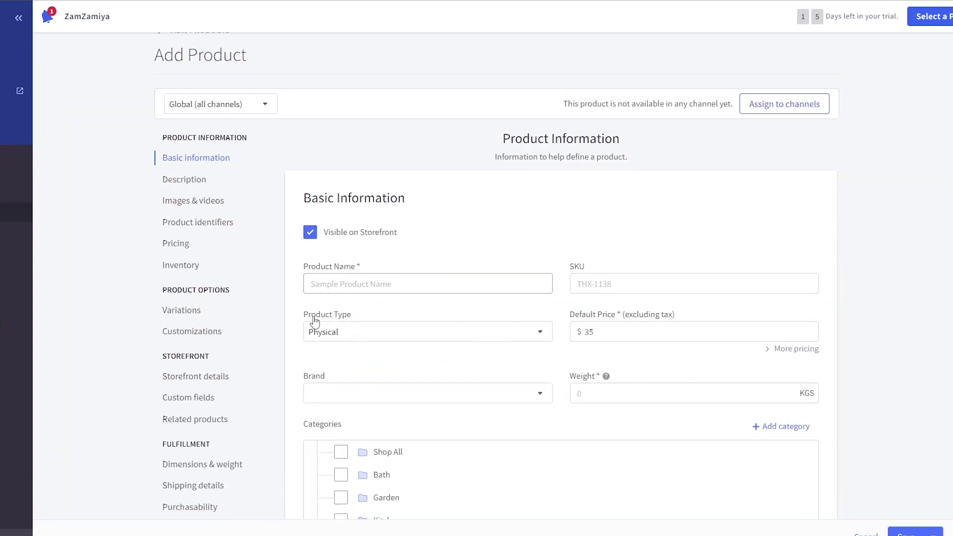
scroll(477, 328, "up", 1)
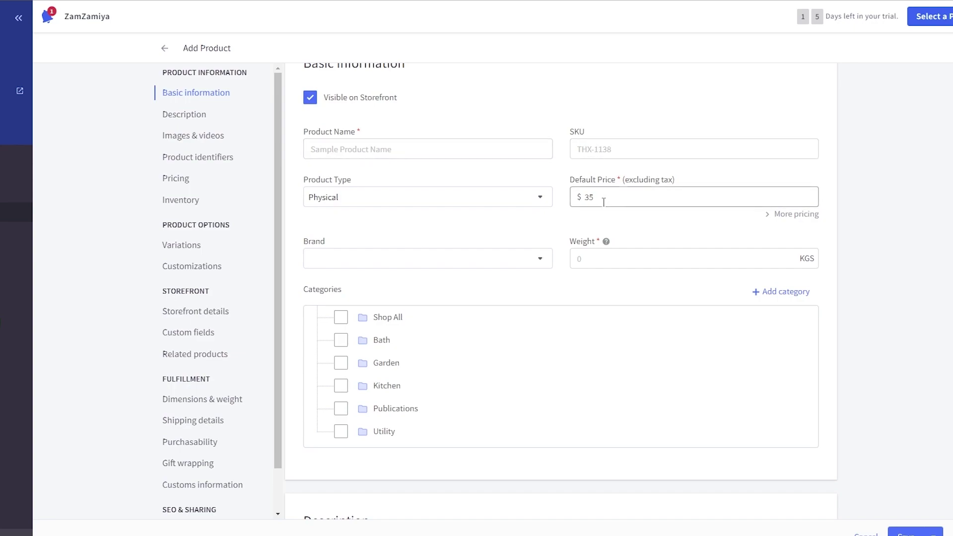
scroll(405, 253, "down", 1)
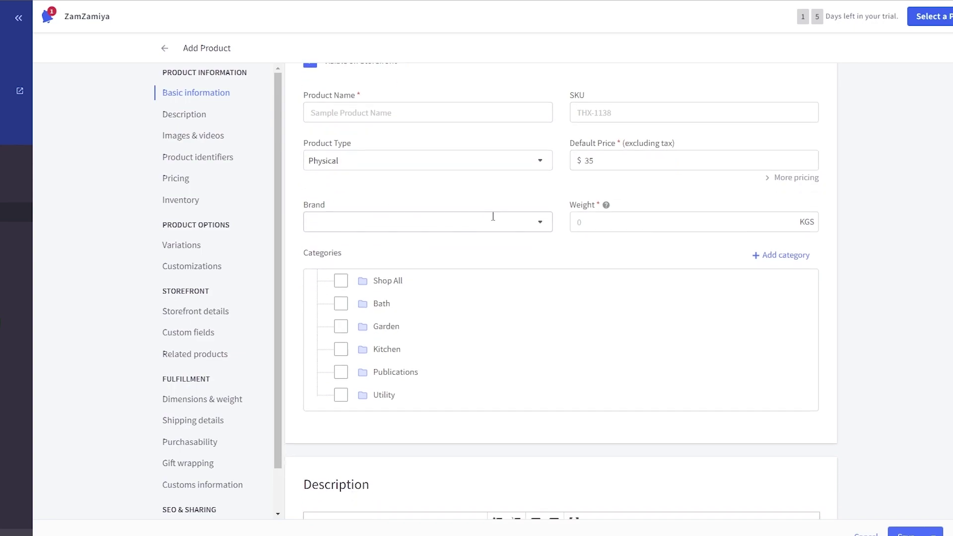
scroll(493, 217, "down", 20)
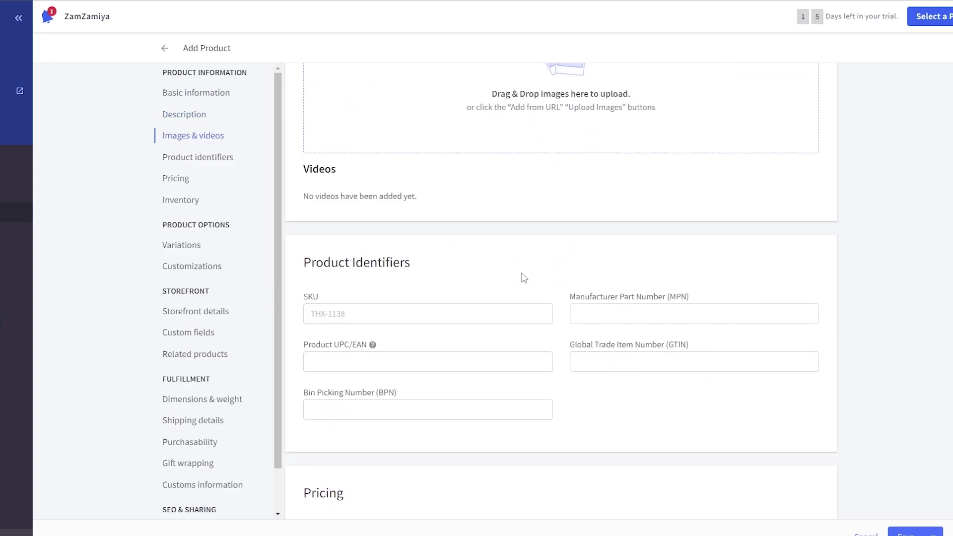
scroll(524, 277, "down", 15)
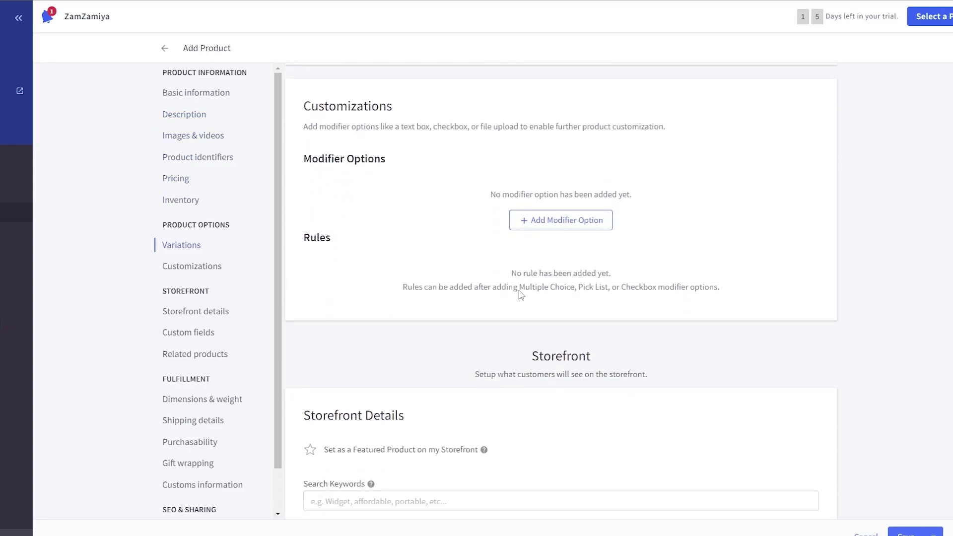
scroll(517, 293, "down", 9)
scroll(184, 421, "down", 1)
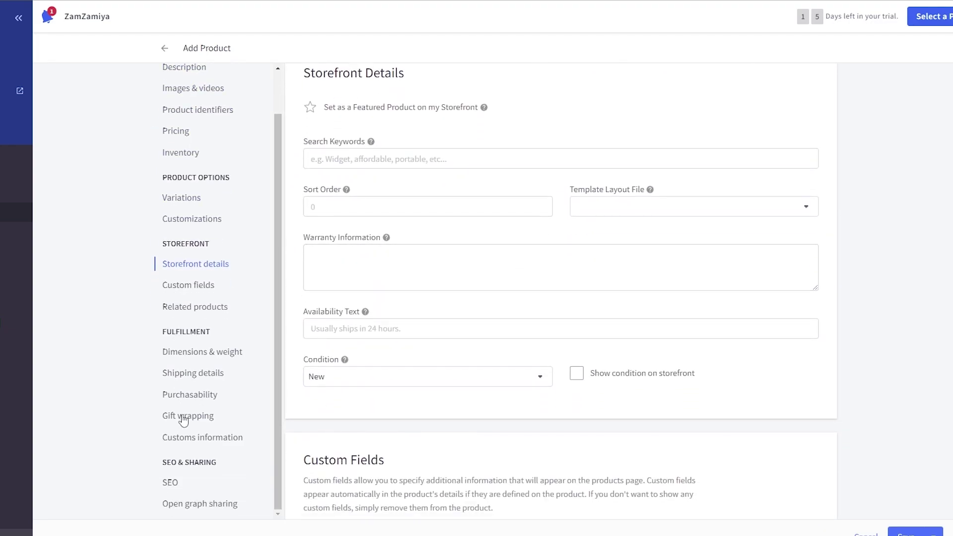
scroll(184, 420, "down", 20)
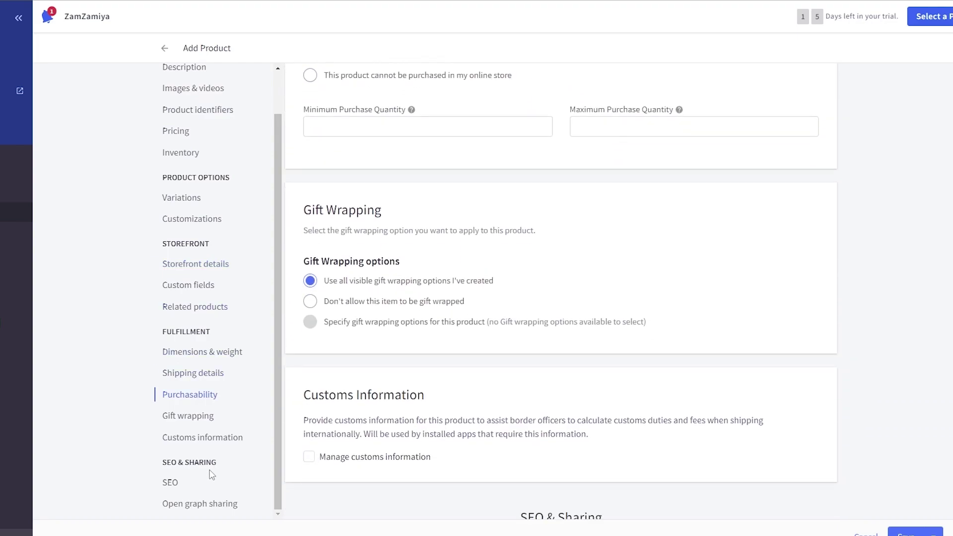
scroll(212, 475, "down", 15)
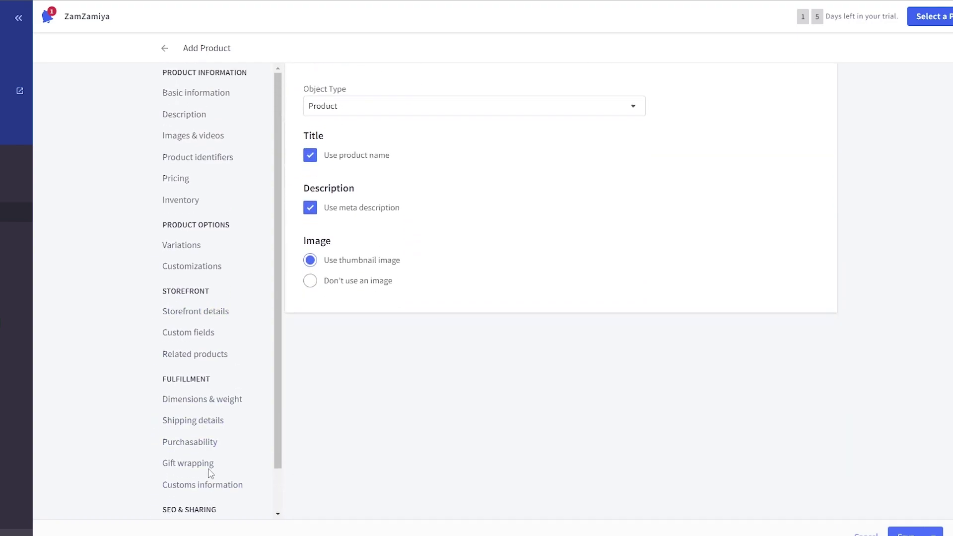
scroll(192, 308, "up", 18)
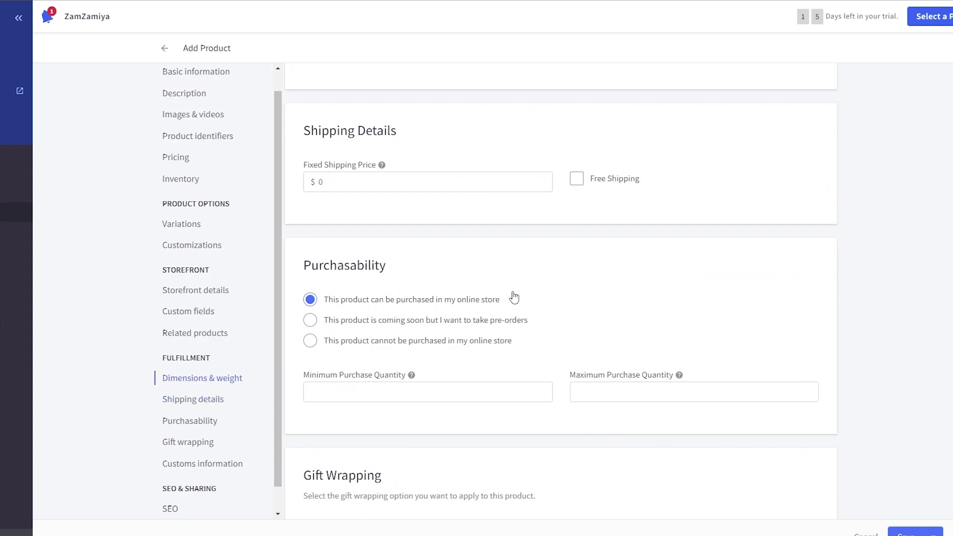
- Back in the product list, check the PU Leather case row (SKU THX-32141, $10.00)
key("alt+Left")
scroll(293, 248, "down", 2)
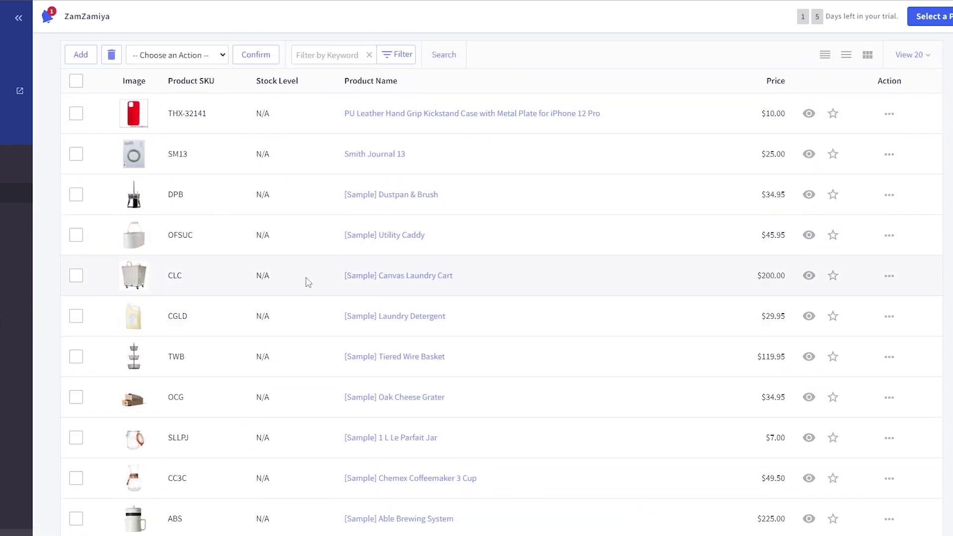
scroll(347, 253, "up", 3)
scroll(383, 302, "down", 3)
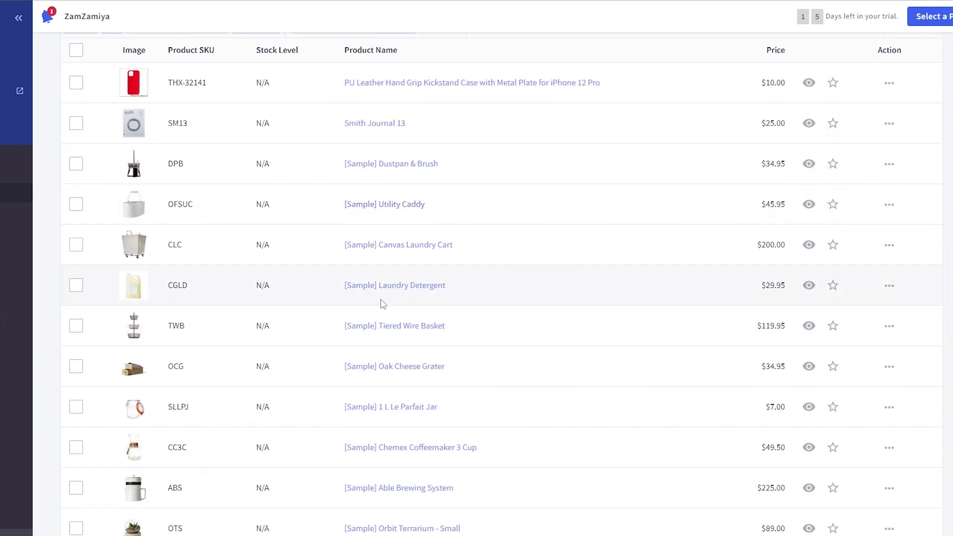
scroll(305, 323, "down", 5)
scroll(332, 448, "up", 6)
scroll(333, 449, "up", 2)
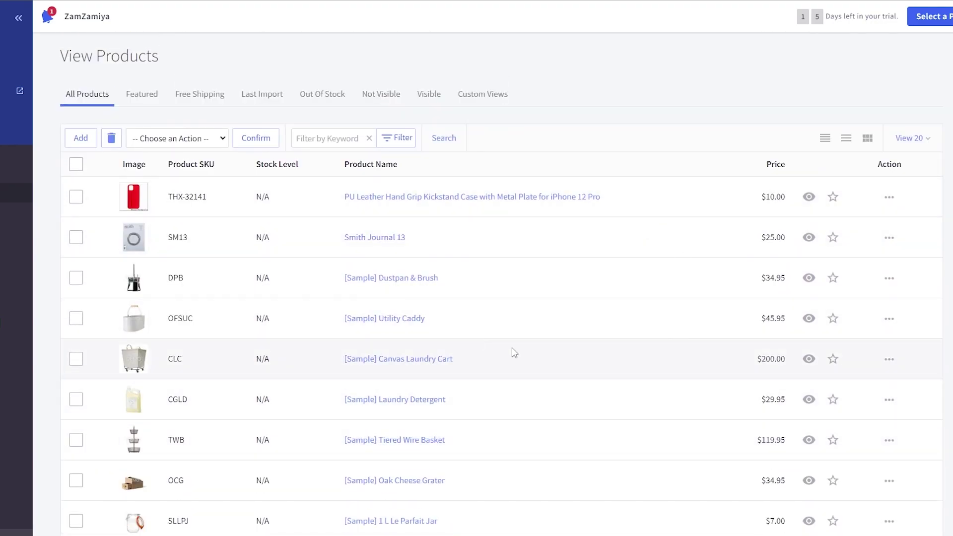
scroll(378, 476, "down", 7)
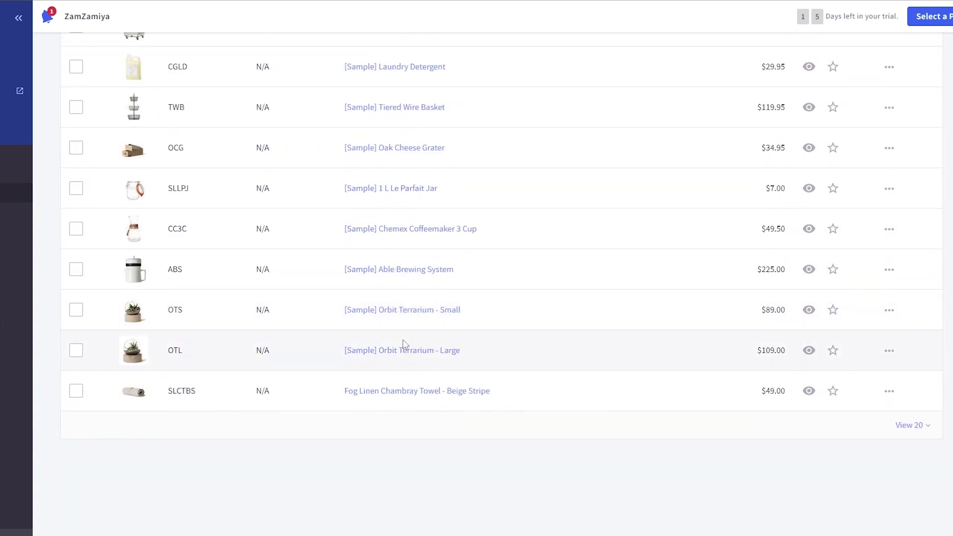
scroll(404, 344, "up", 7)
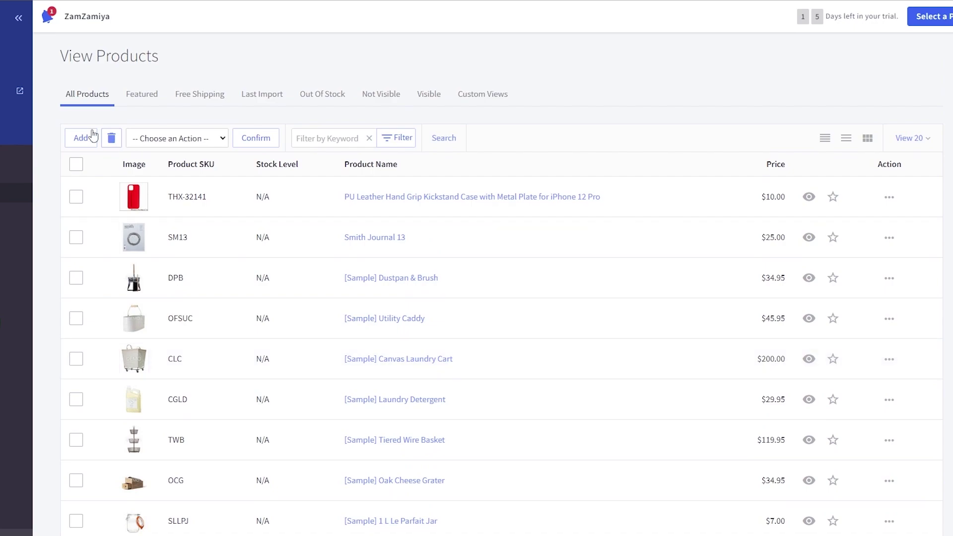
mouse_move(43, 102)
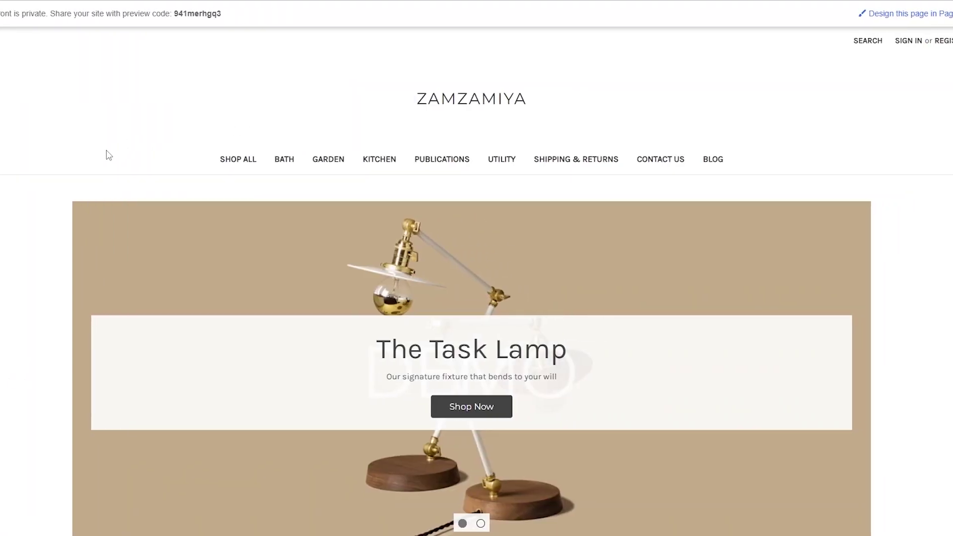
- Quick-view the iPhone 12 Pro case under New Products to check its price and description
scroll(122, 168, "down", 9)
scroll(87, 169, "down", 8)
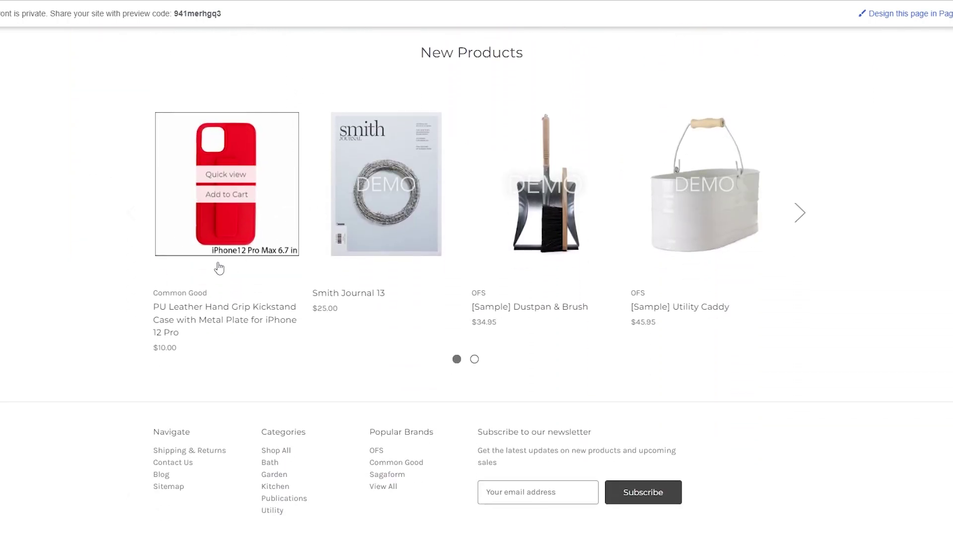
mouse_move(246, 271)
left_click(229, 177)
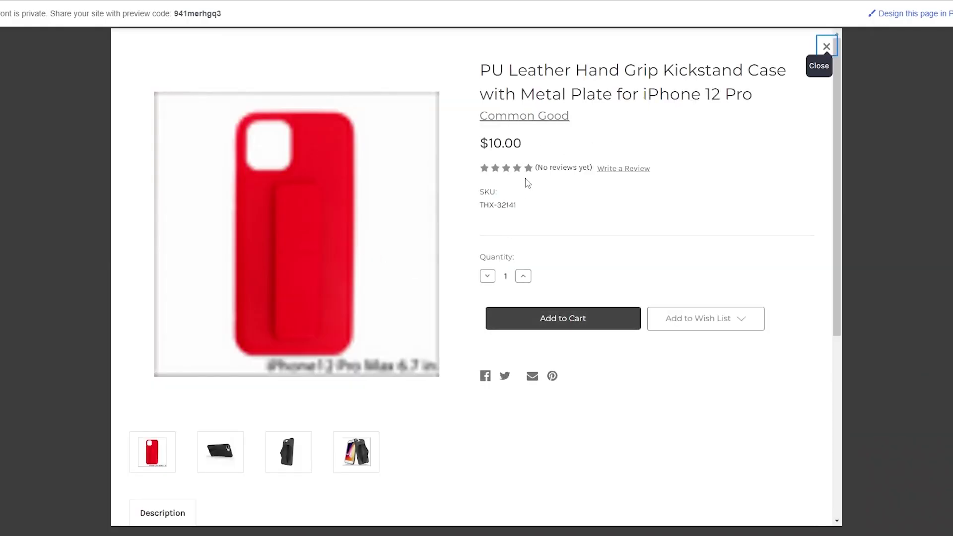
scroll(502, 283, "down", 2)
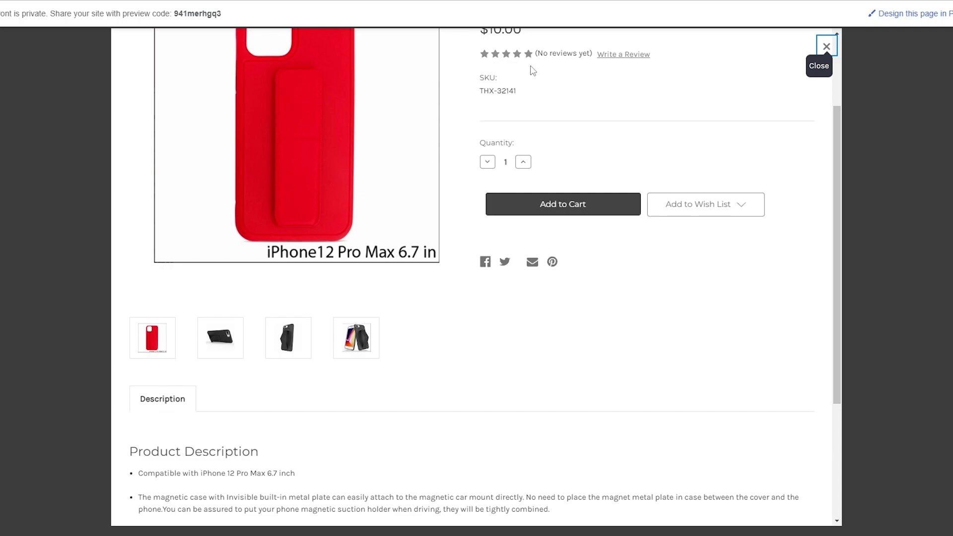
scroll(533, 71, "down", 4)
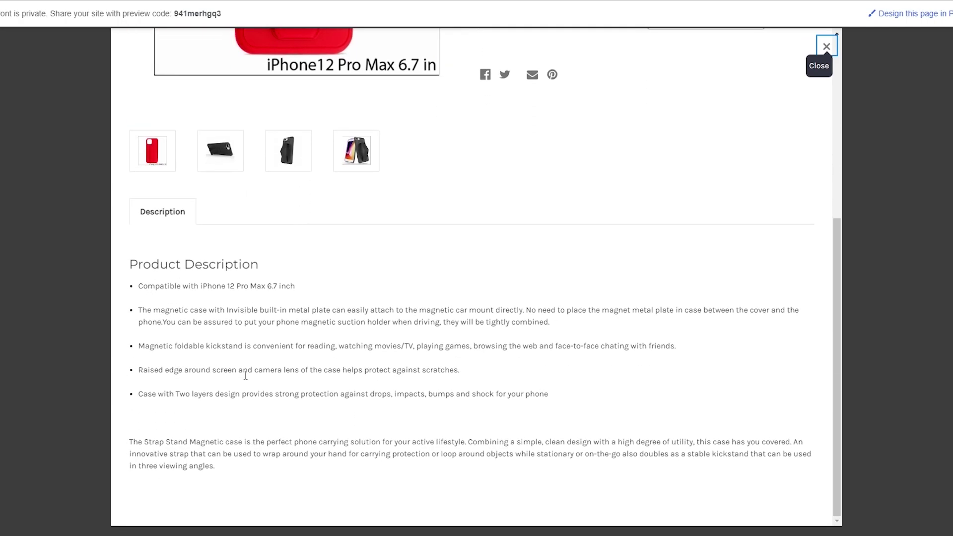
scroll(274, 435, "up", 3)
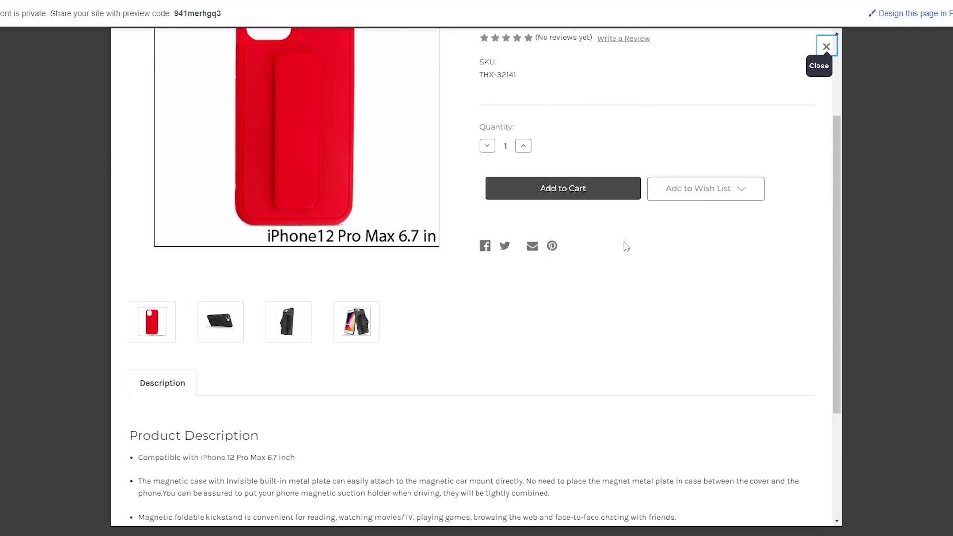
scroll(778, 329, "up", 2)
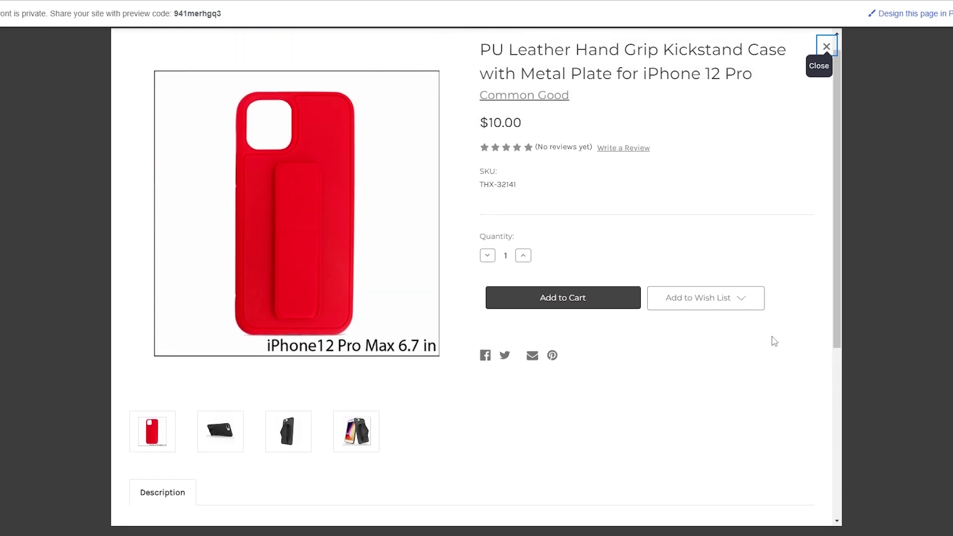
left_click(834, 47)
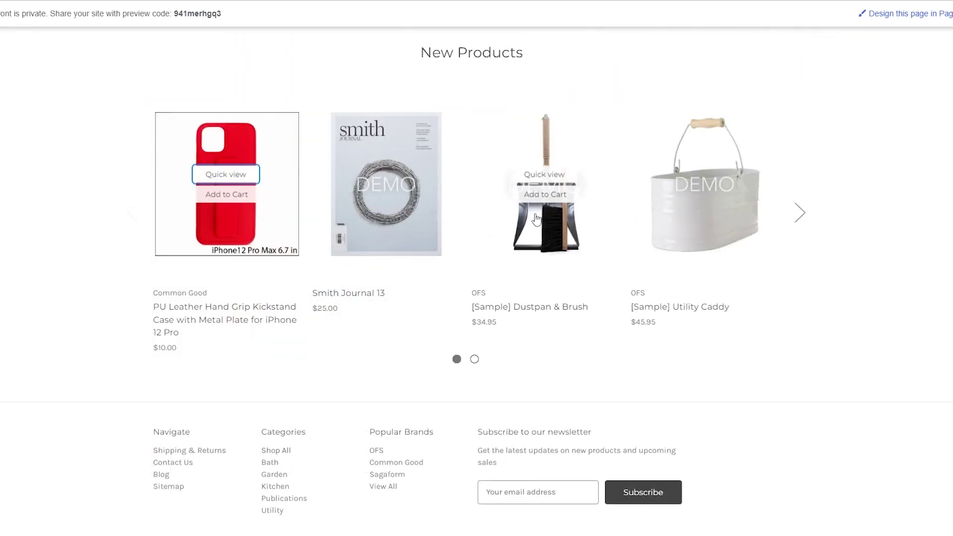
- Quick-view Smith Journal 13, flipping through its five product images, then close it
left_click(396, 175)
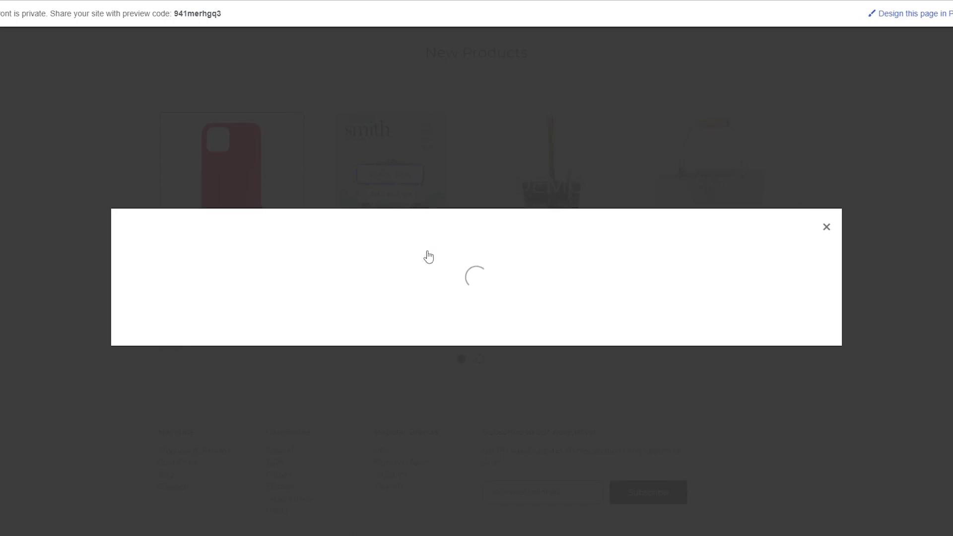
scroll(522, 323, "down", 2)
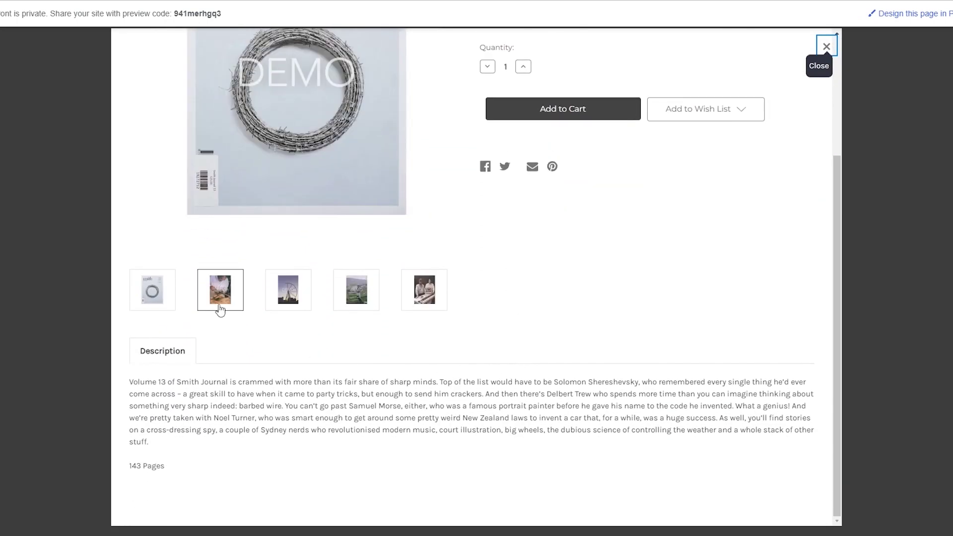
left_click(219, 306)
left_click(291, 303)
left_click(345, 304)
left_click(422, 293)
scroll(496, 303, "up", 3)
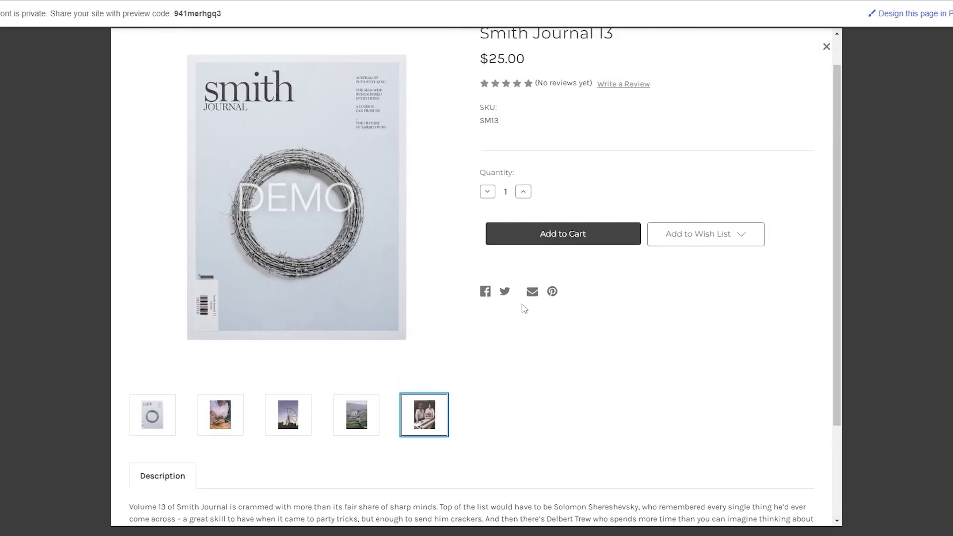
left_click(826, 47)
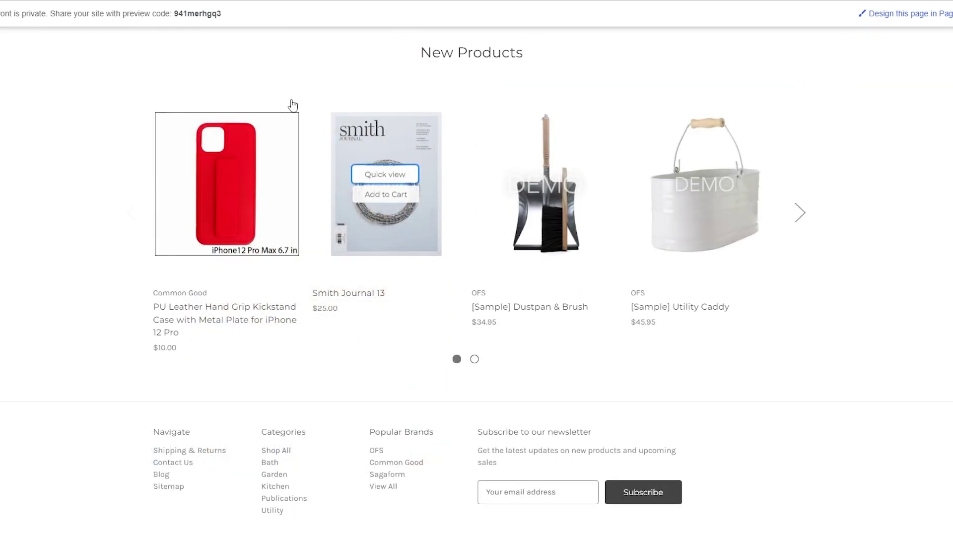
scroll(293, 106, "up", 3)
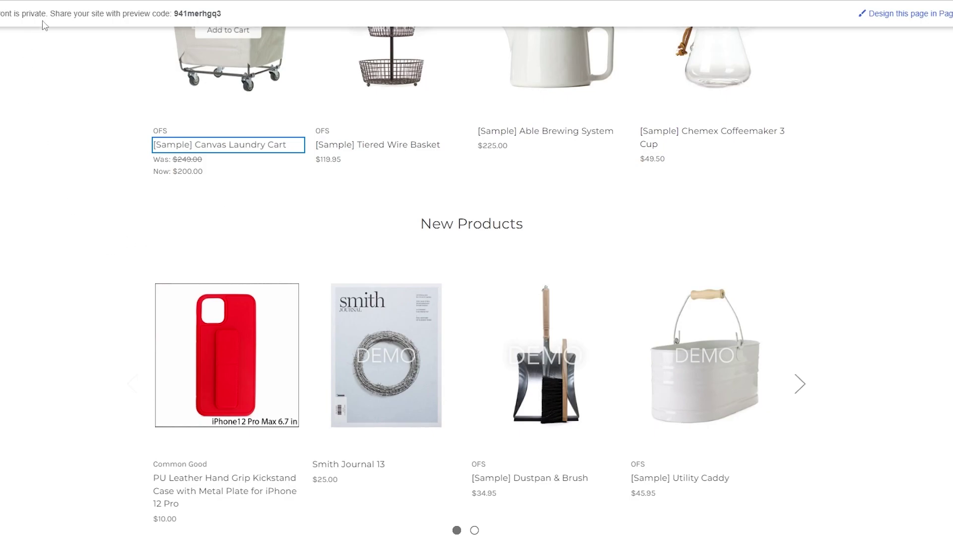
scroll(78, 66, "up", 9)
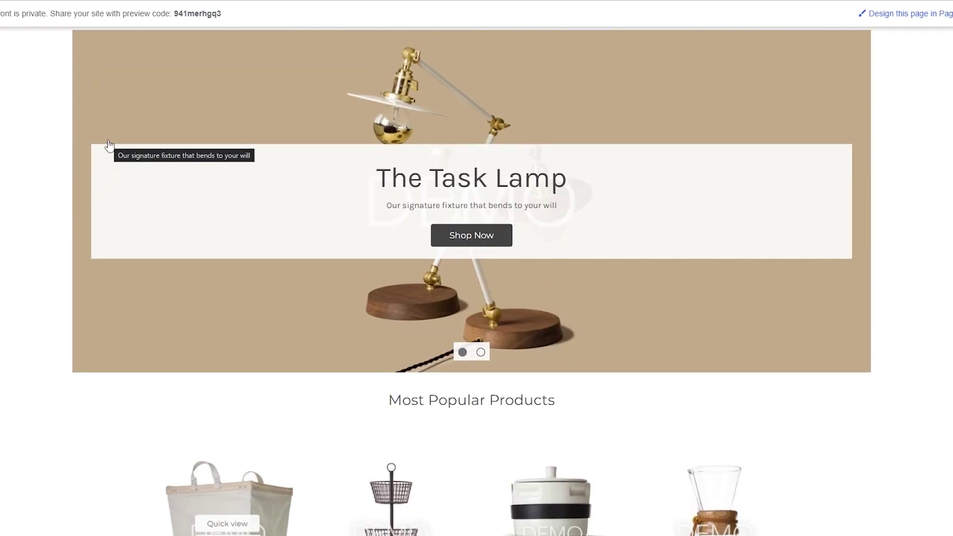
scroll(99, 151, "up", 3)
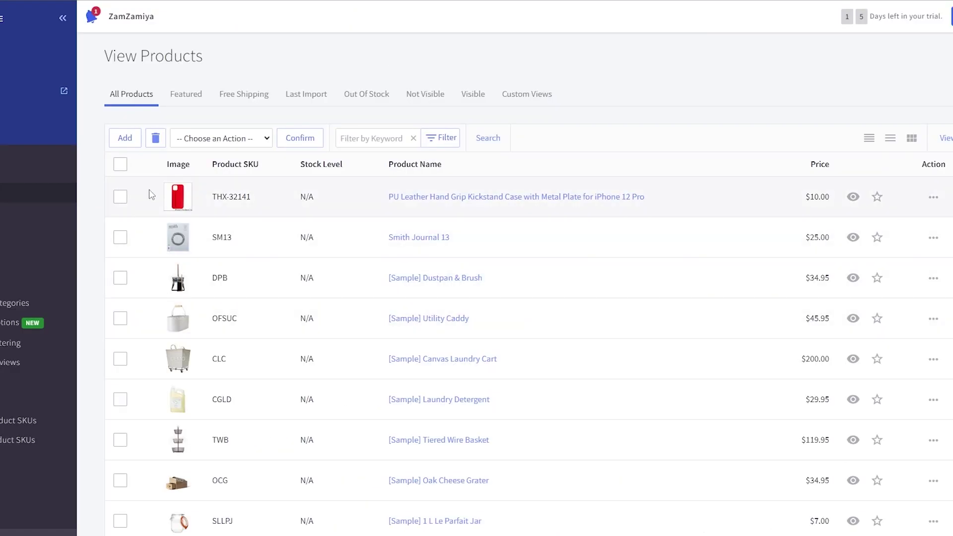
- Select the THX-32141 iPhone case row, check the bulk actions without applying one, and view the Featured list
left_click(120, 196)
left_click(255, 143)
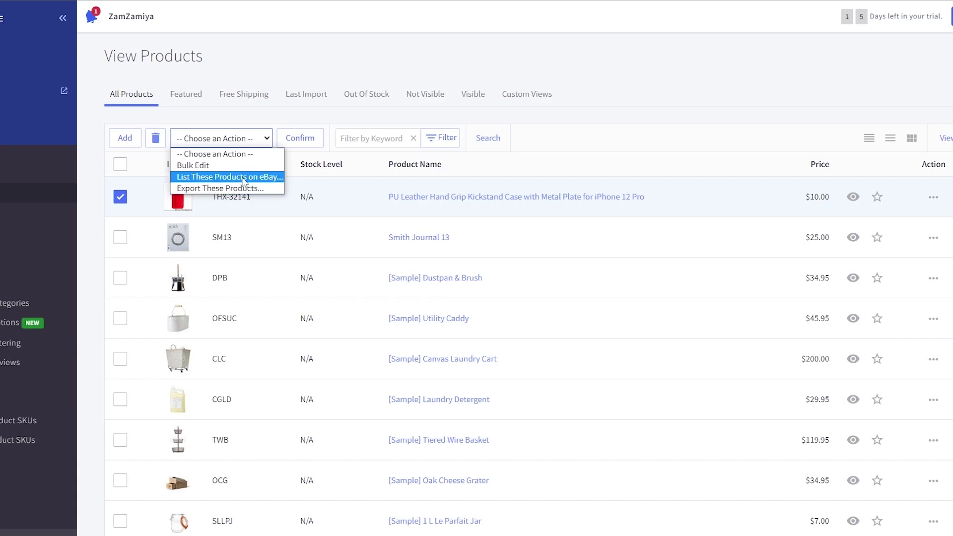
left_click(271, 115)
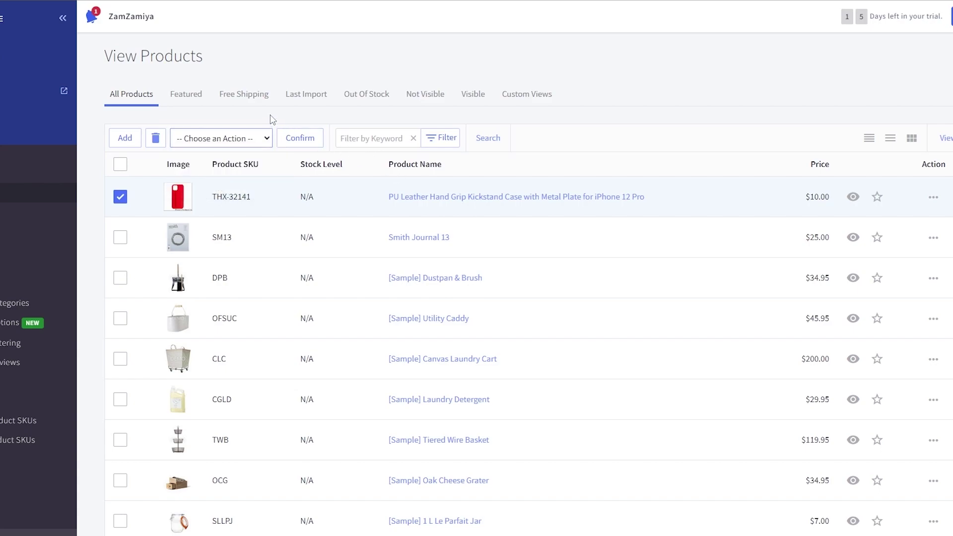
left_click(194, 102)
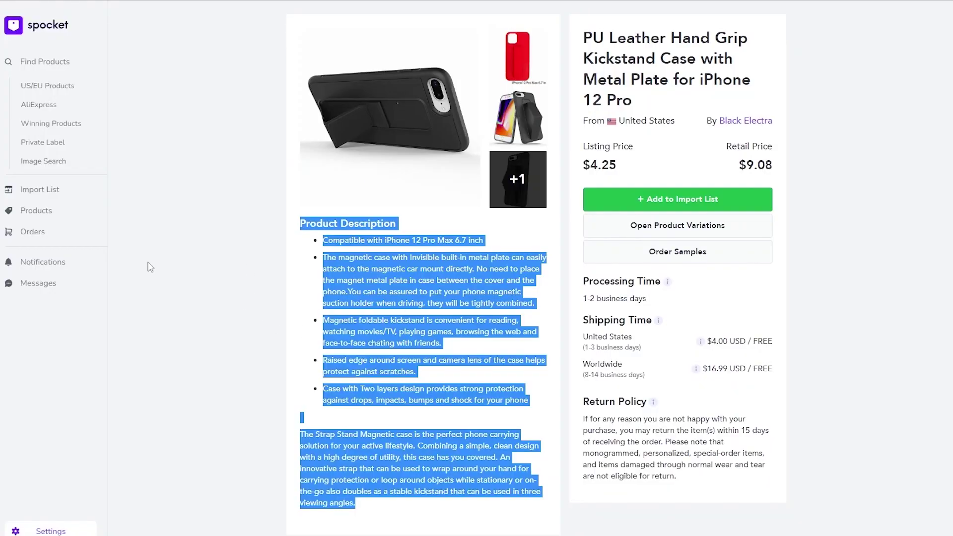
- Check the Spocket Import List, then return to BigCommerce's All Products list showing the iPhone case
left_click(150, 267)
scroll(490, 331, "up", 1)
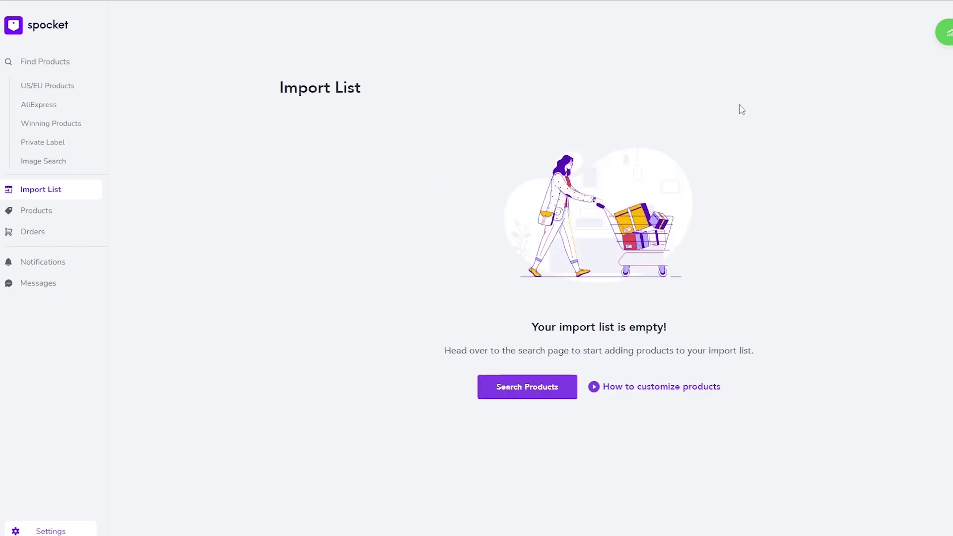
left_click(398, 1)
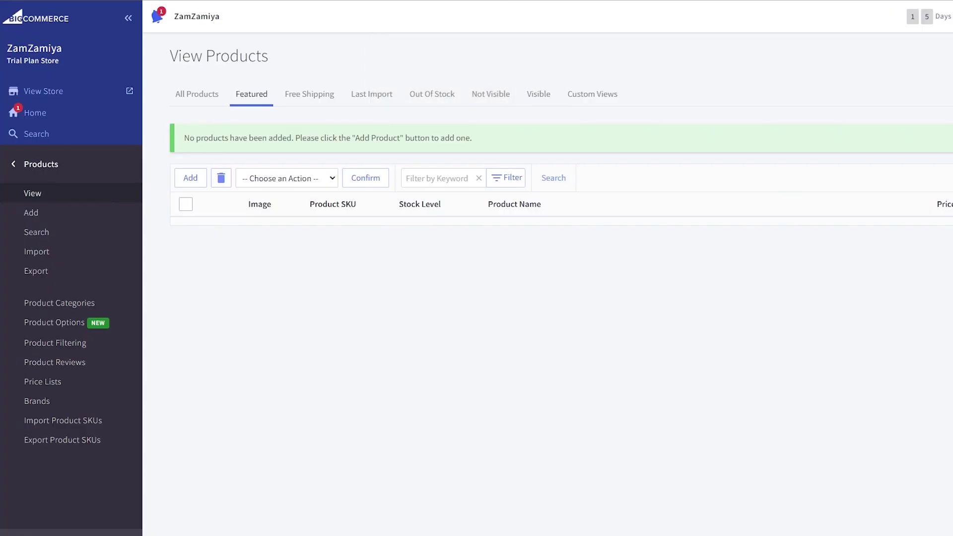
left_click(194, 99)
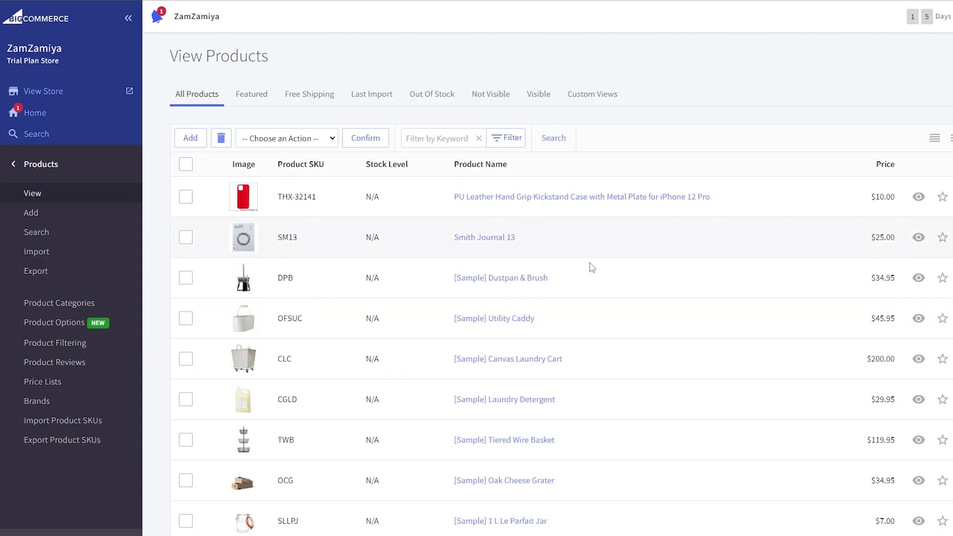
scroll(468, 353, "down", 5)
scroll(411, 304, "up", 5)
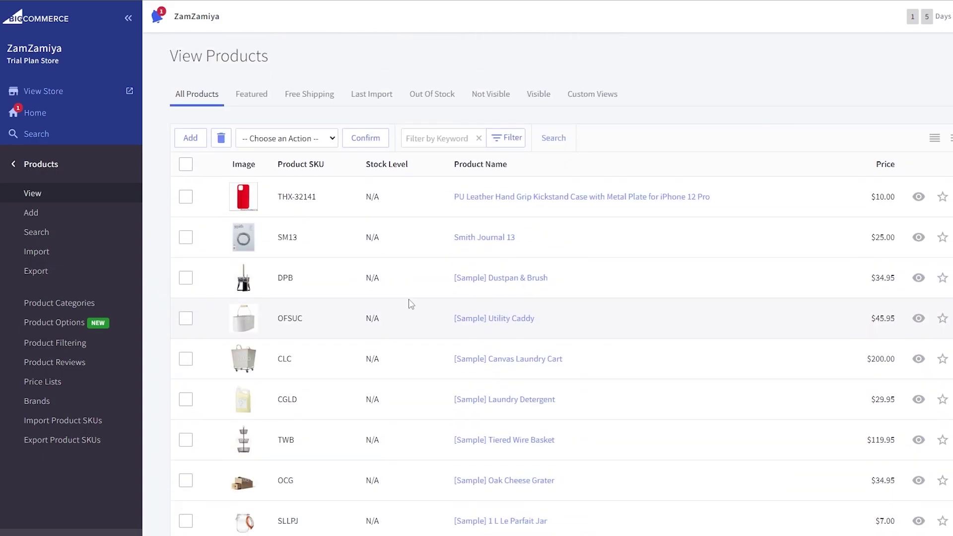